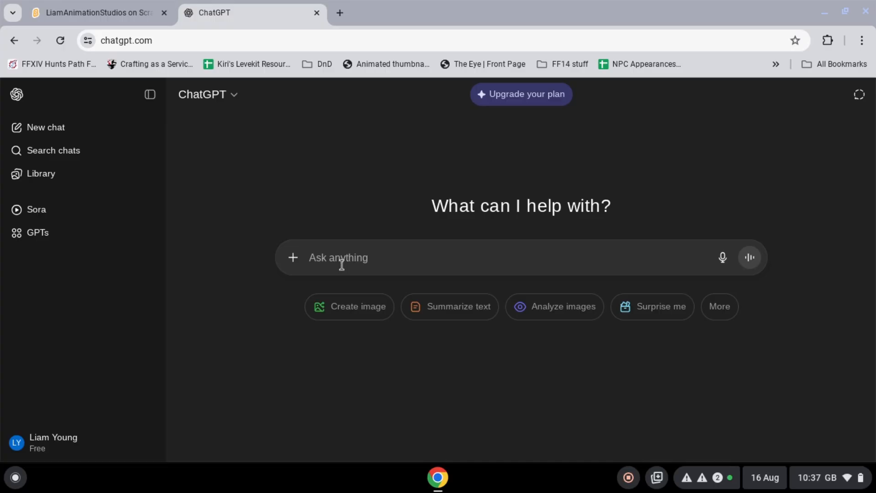
- Ask ChatGPT to "Generate me an image of a basic male cartoon character for me to animate on Scratch"
text(Gen)
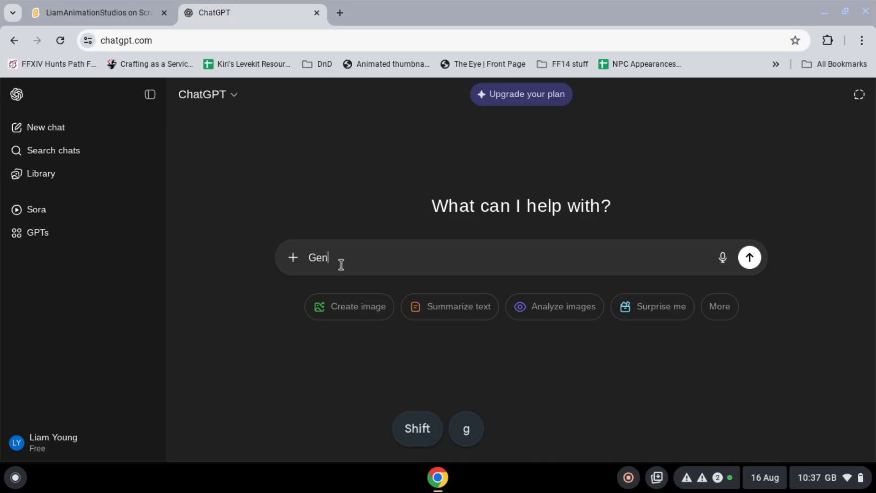
text(erate me )
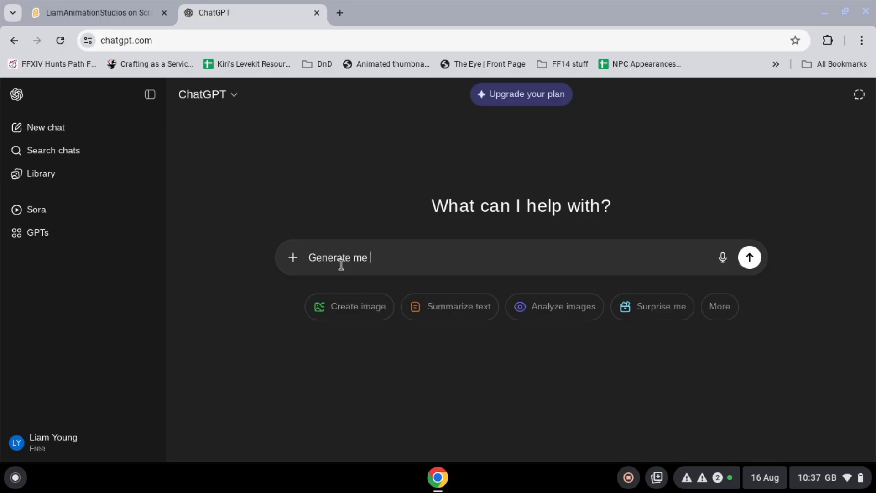
text(an imae)
text(e of a cartoon character)
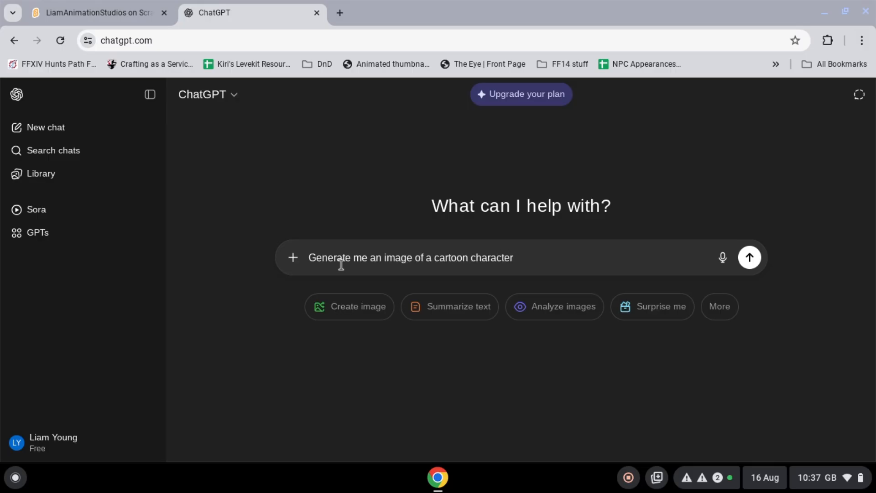
text( for me to animate on Scratch)
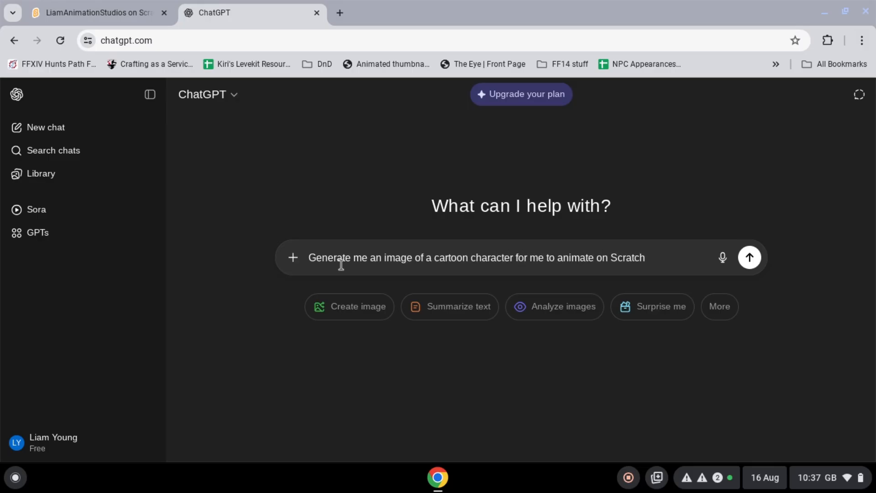
click(437, 265)
text(basic male)
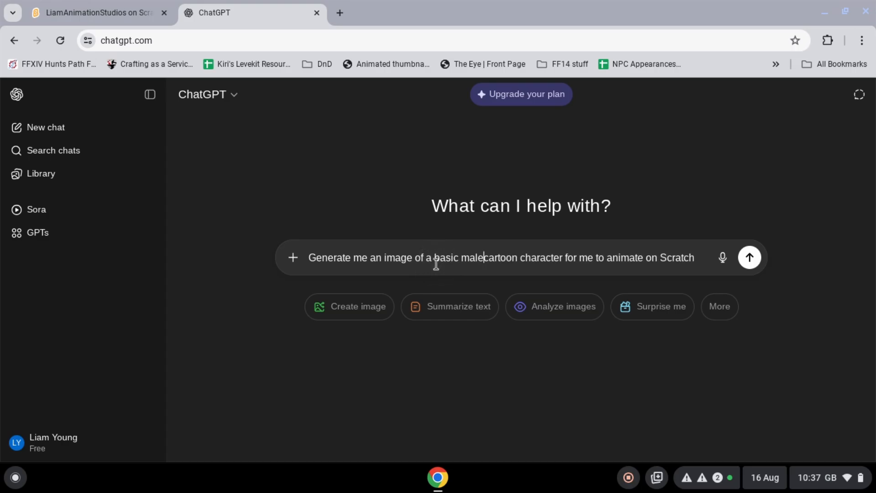
key(Return)
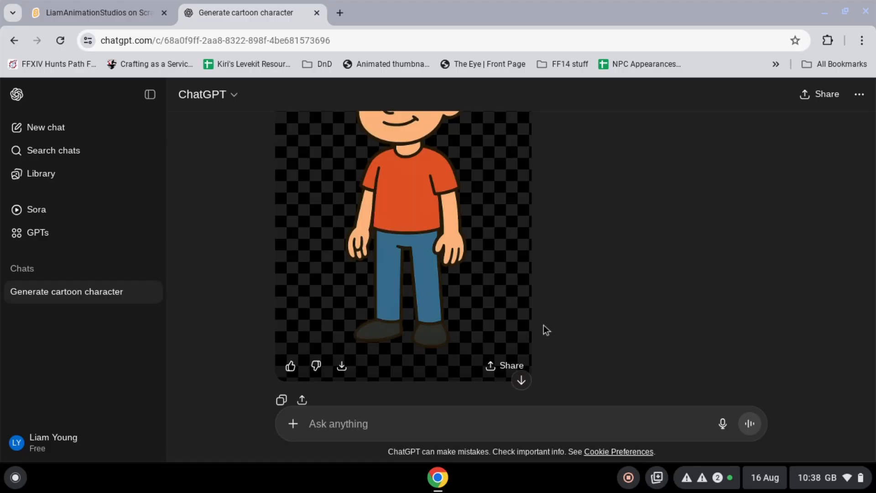
scroll(544, 325, up, 3)
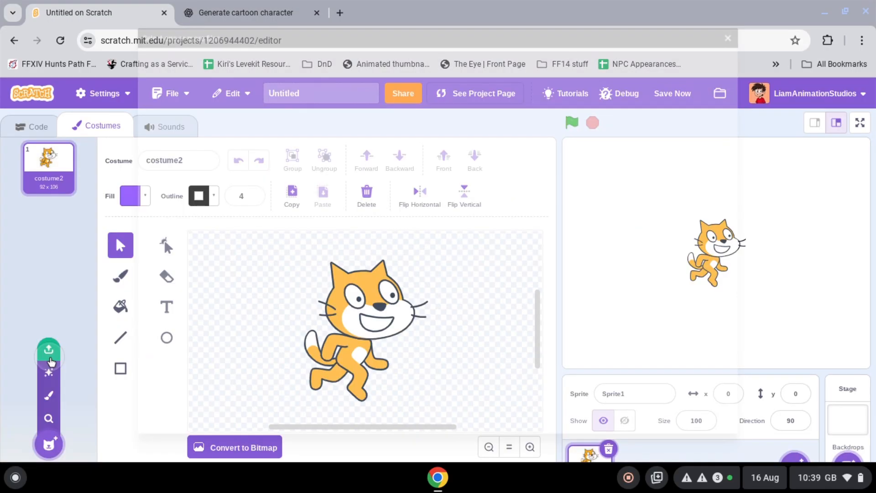
- Upload the generated character PNG (a45369d6-695f-4e38-bedc…) from the Scratch downloads folder as a new costume
click(50, 360)
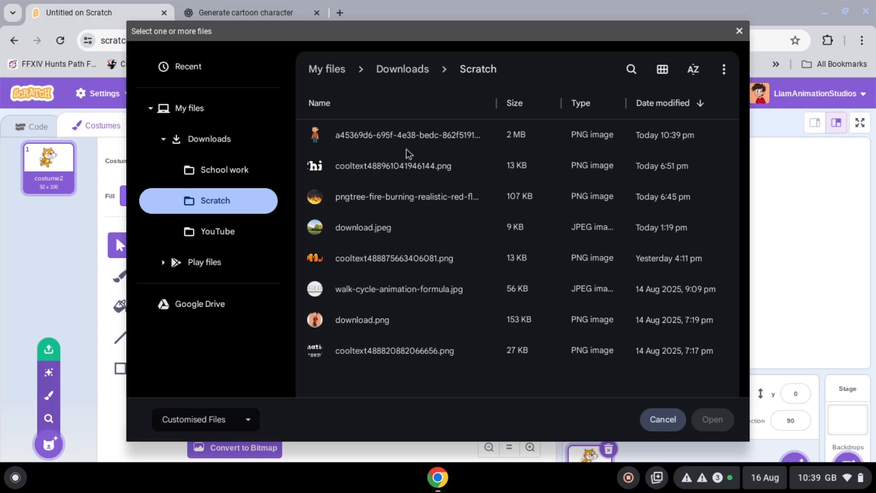
click(407, 146)
click(710, 418)
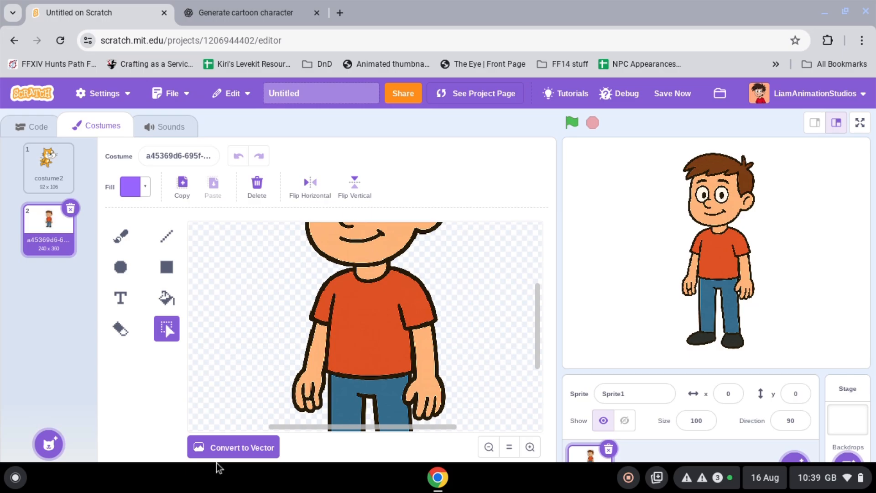
- Convert the uploaded character costume to vector and delete the cat costume, costume2
click(221, 450)
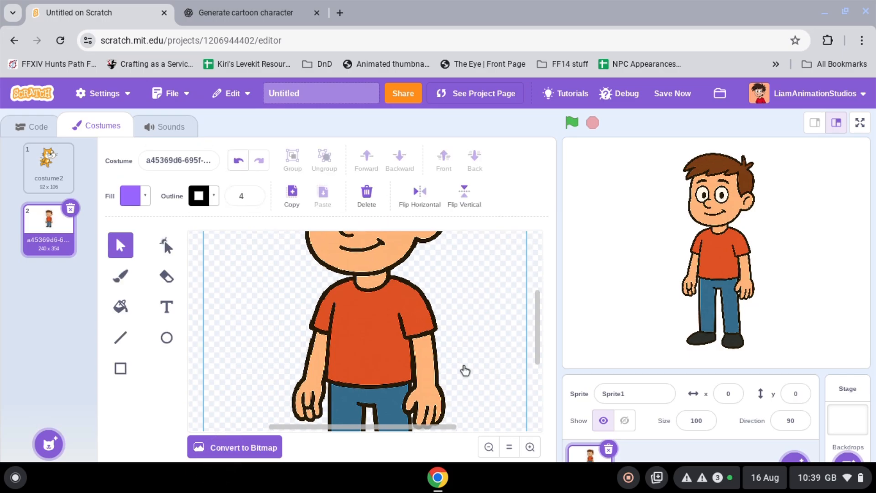
click(490, 448)
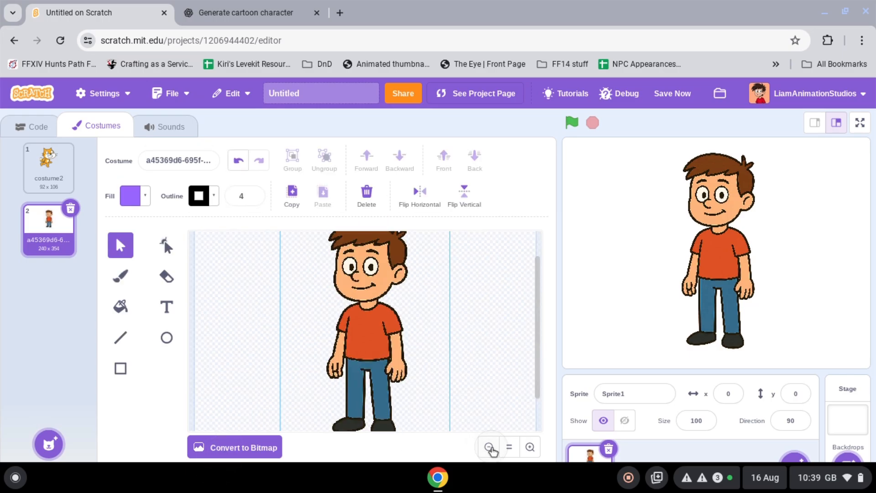
click(401, 332)
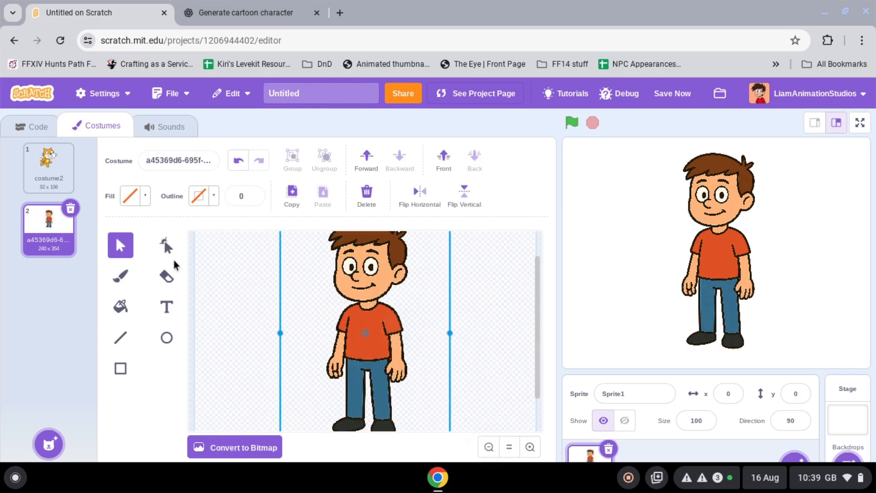
click(261, 286)
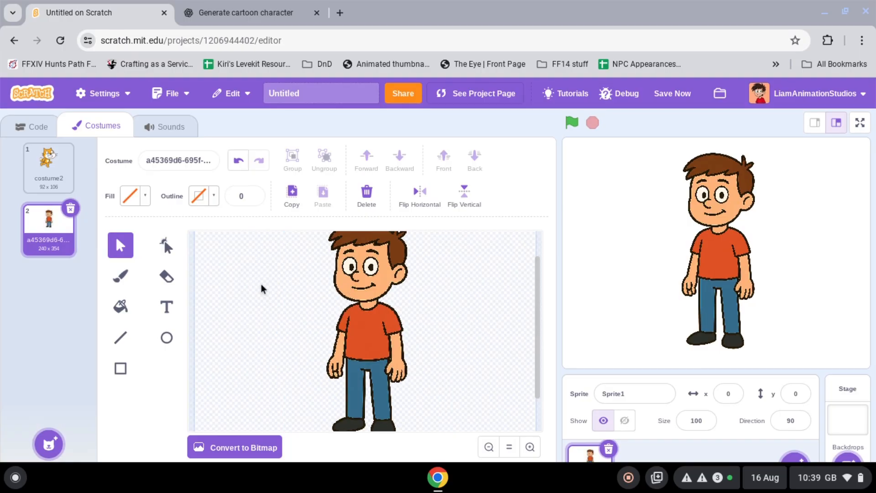
click(68, 153)
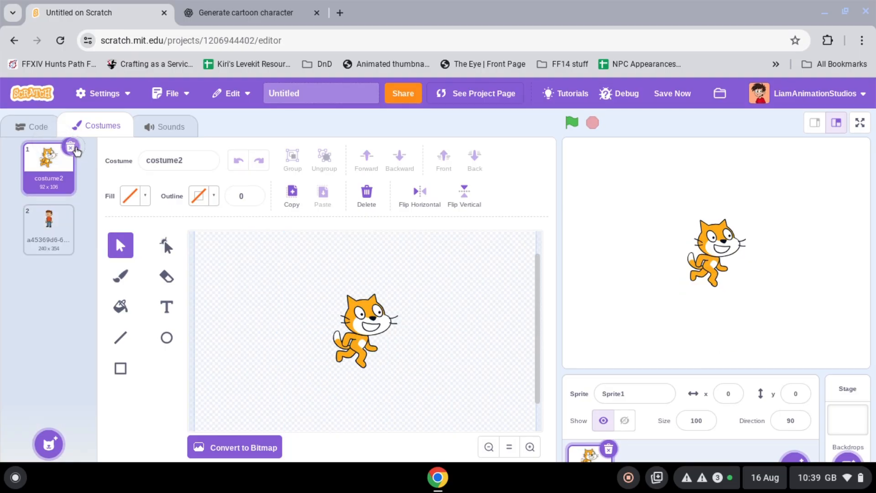
click(71, 147)
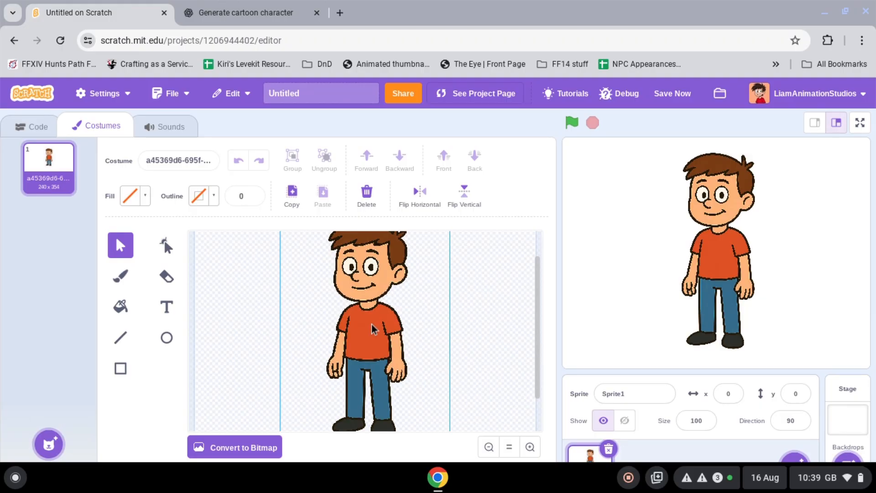
- Switch to the Circle tool and sample the character's skin colour from the face as the fill
key(c)
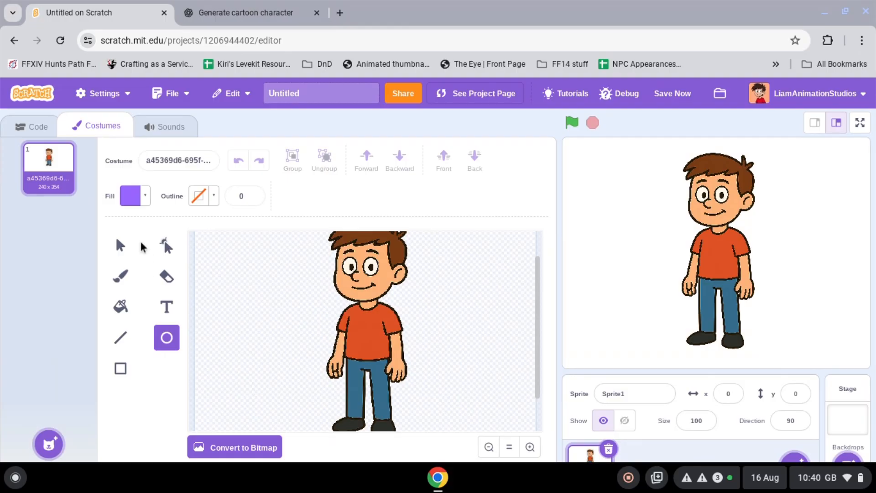
click(130, 197)
click(168, 370)
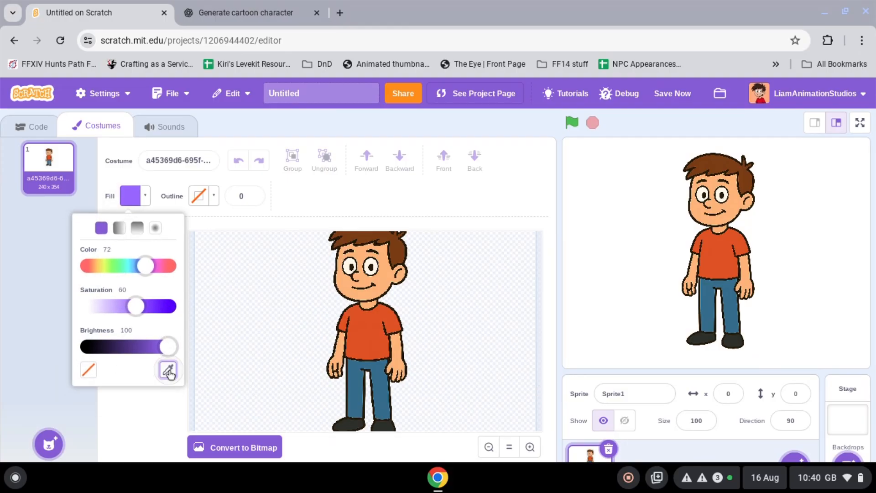
click(378, 275)
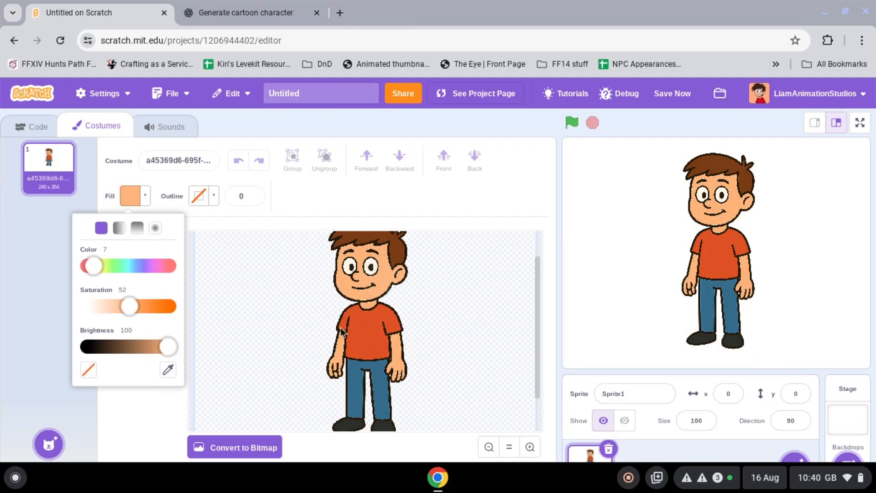
click(296, 300)
- Set the outline to black with width 5 and draw a circle over the character's face
click(214, 201)
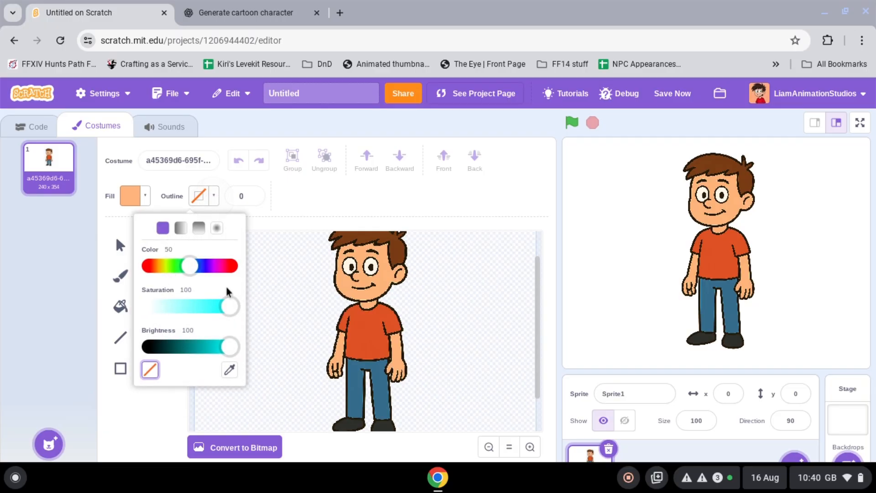
drag(228, 348, 139, 352)
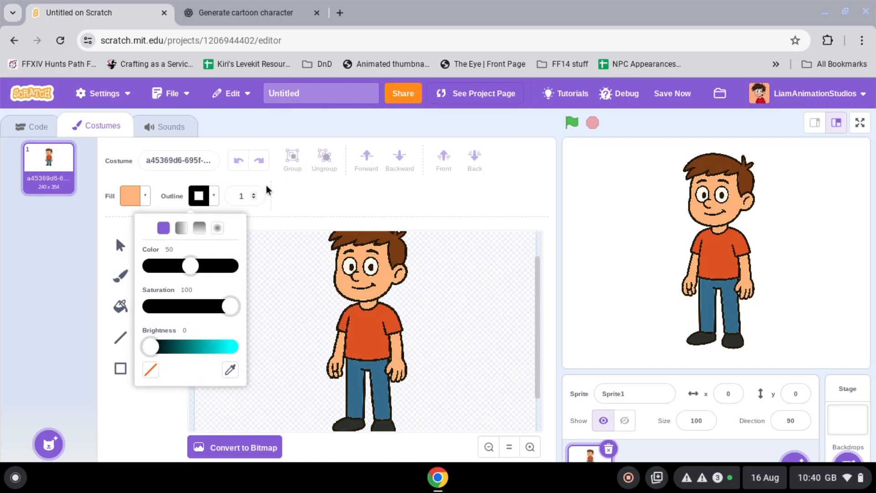
click(255, 195)
click(254, 195)
click(256, 195)
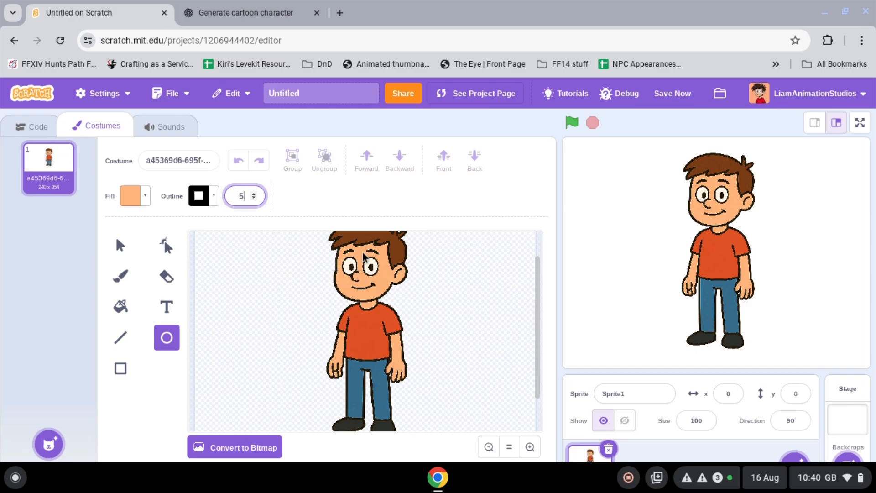
drag(341, 249, 394, 298)
- Reshape the face circle by moving and adding points so it follows the head's left side, chin and right jaw
click(169, 247)
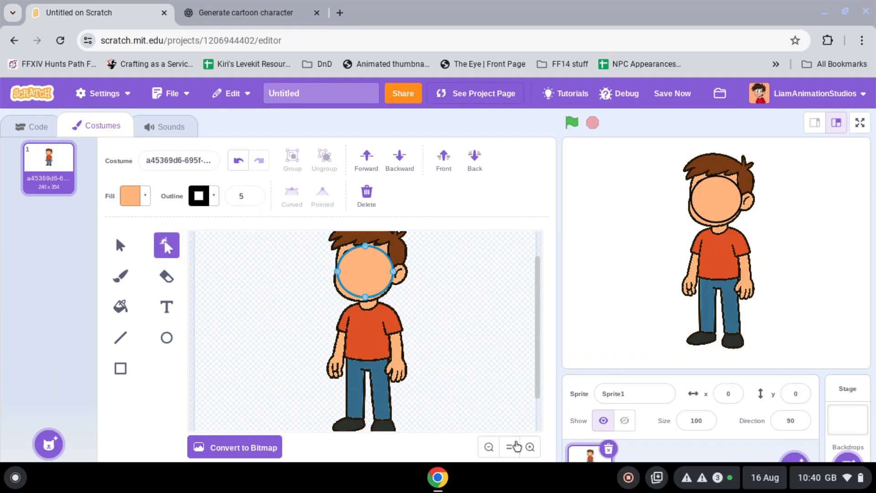
click(530, 446)
click(530, 447)
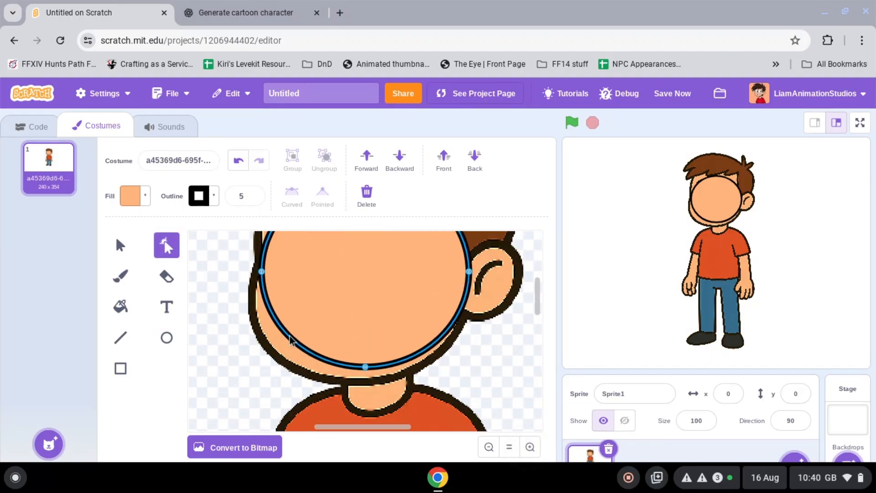
drag(294, 343, 266, 339)
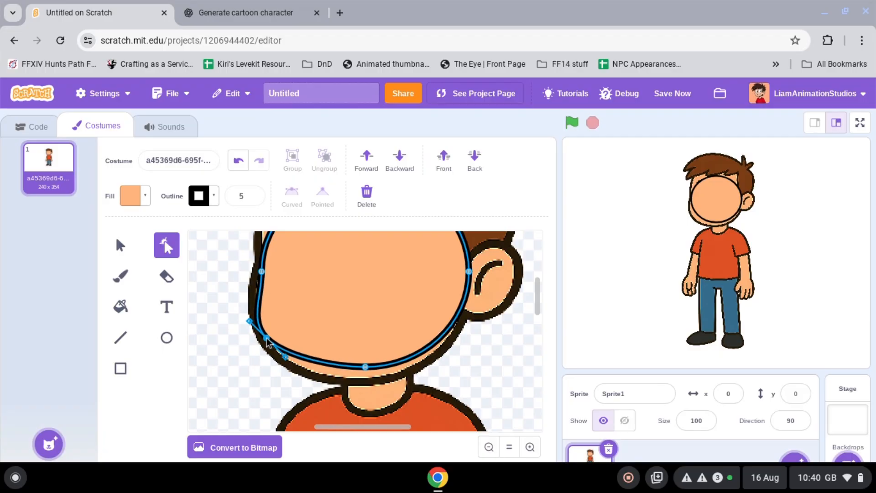
click(262, 273)
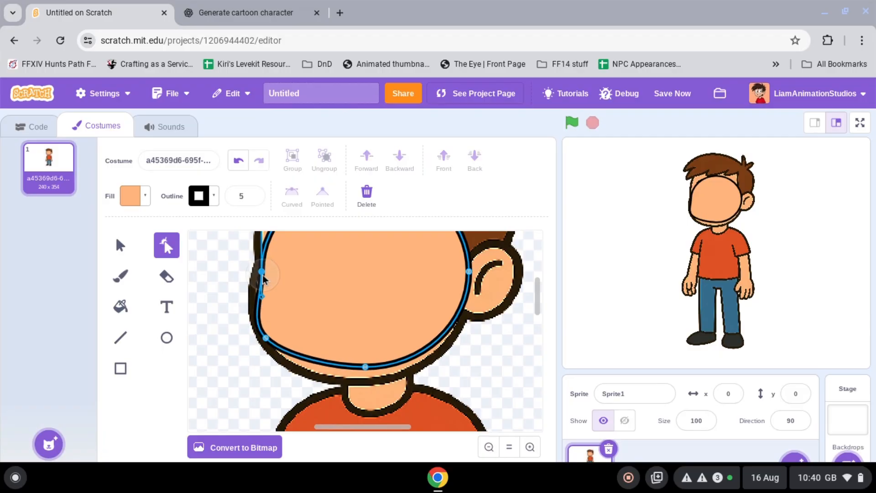
drag(263, 273, 256, 274)
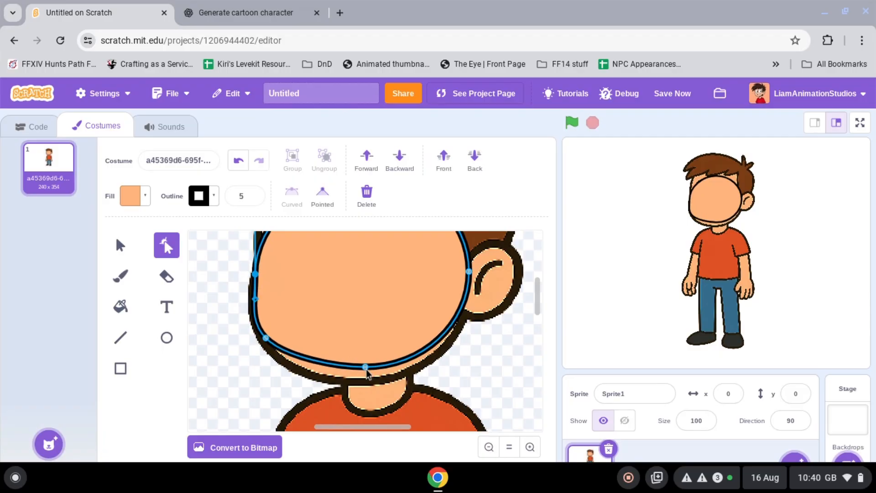
drag(365, 367, 366, 380)
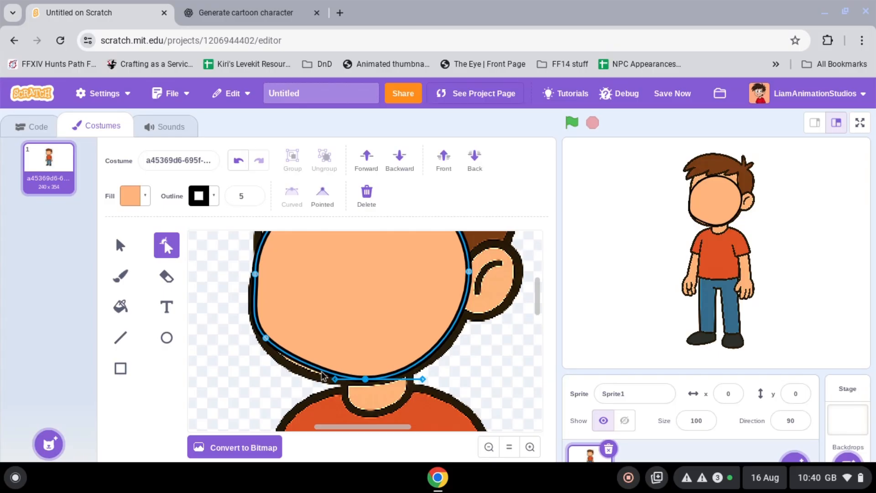
click(308, 372)
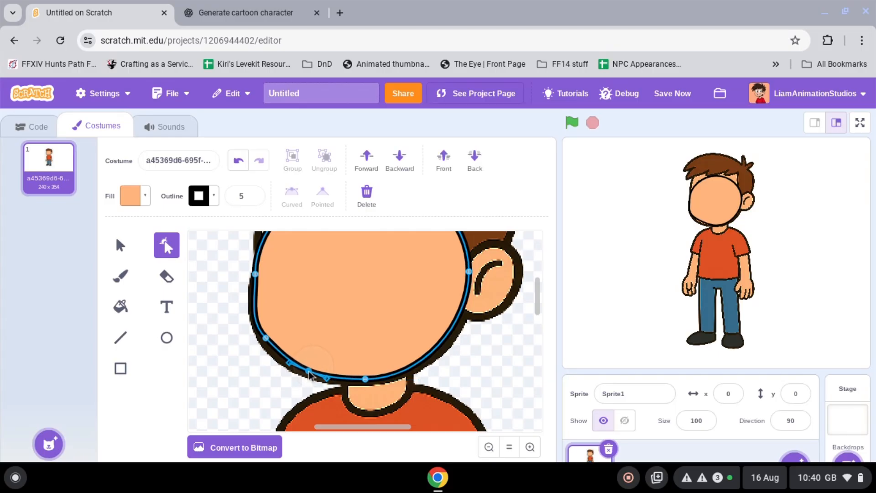
click(457, 336)
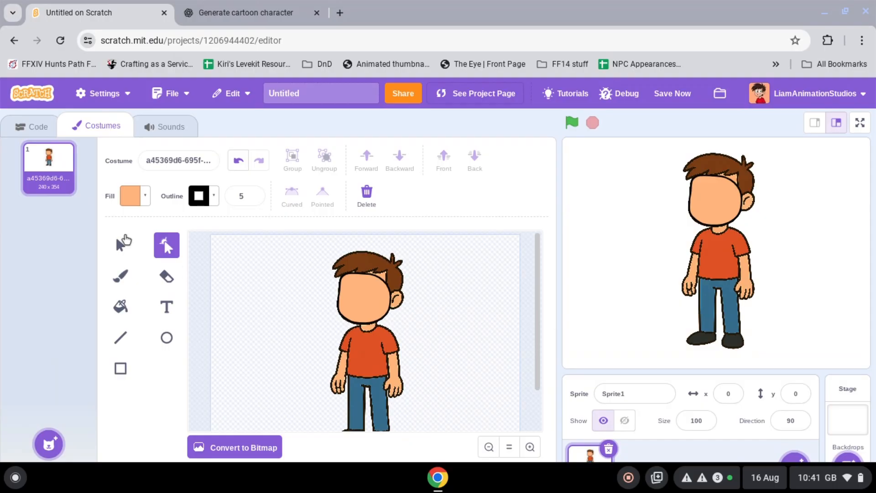
- Select the reshaped face shape and copy it to the clipboard
click(121, 245)
click(319, 262)
scroll(326, 392, down, 2)
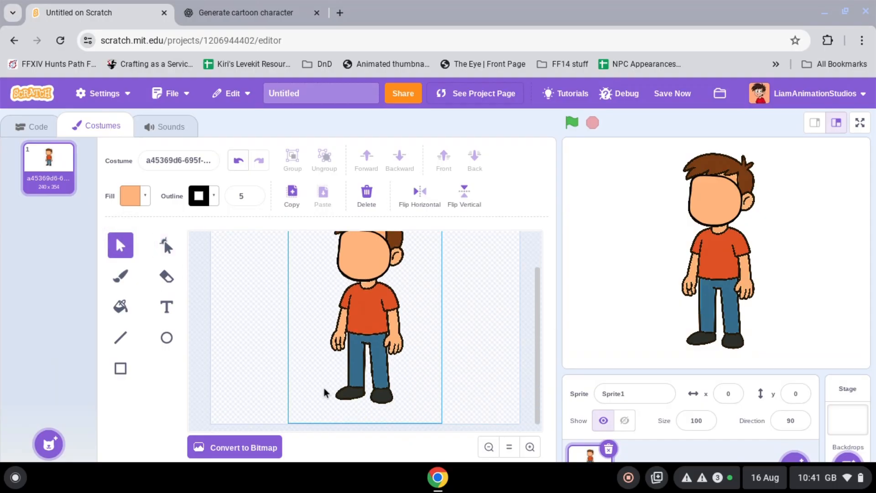
scroll(326, 393, up, 2)
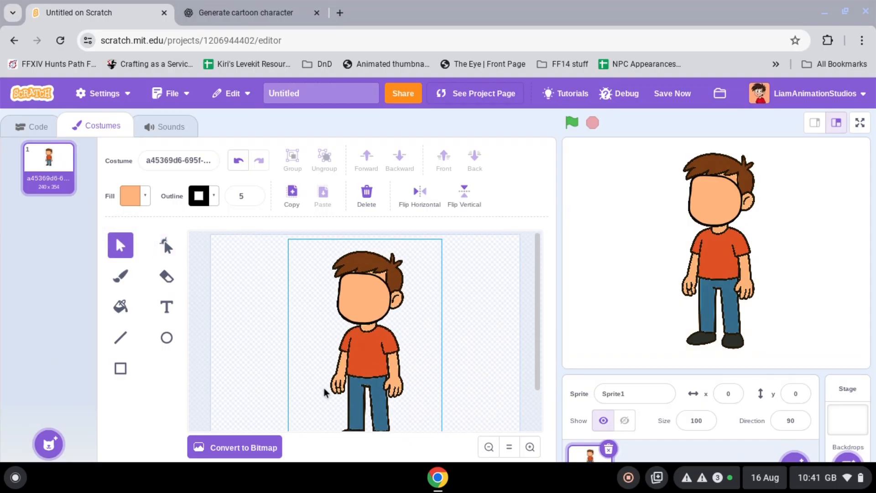
click(360, 300)
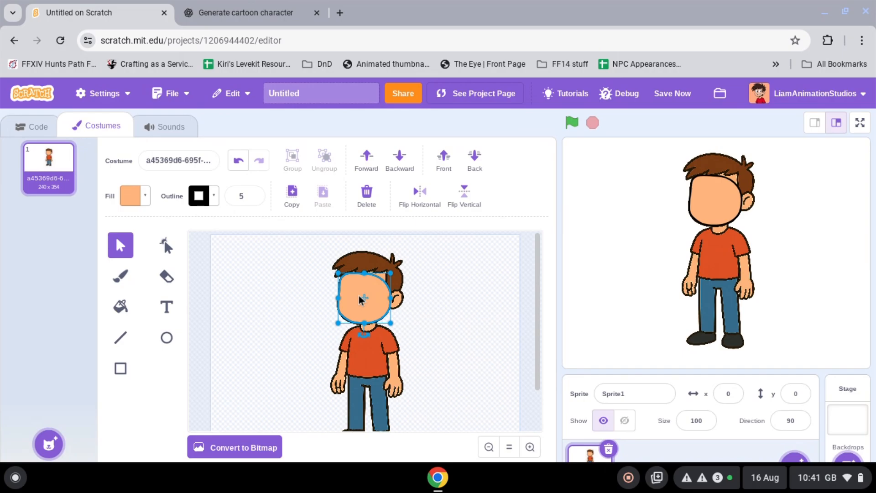
key(ctrl)
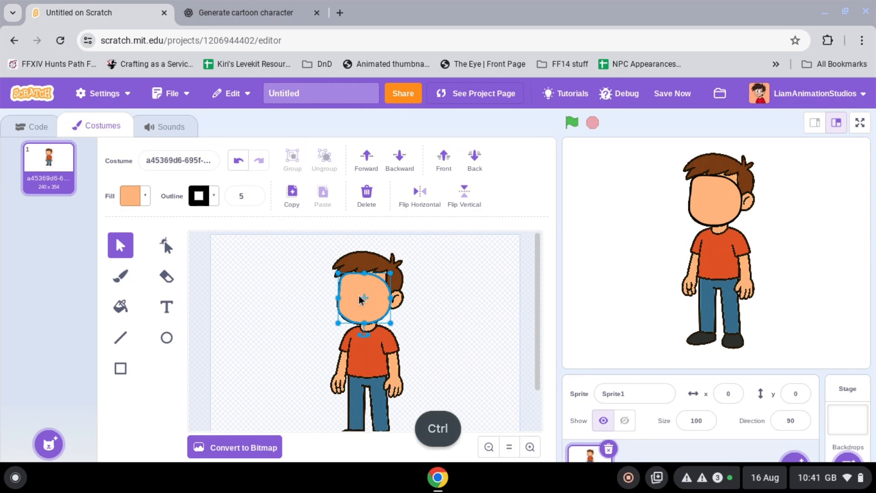
scroll(360, 300, down, 2)
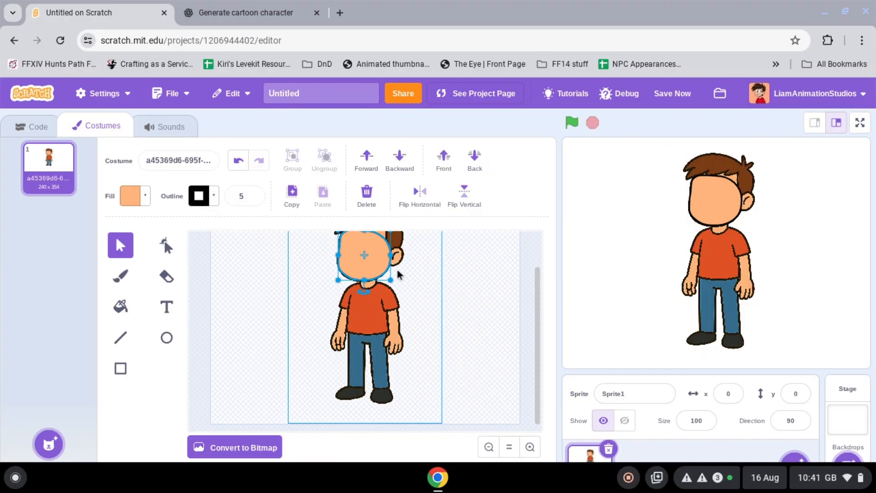
key(ctrl+c)
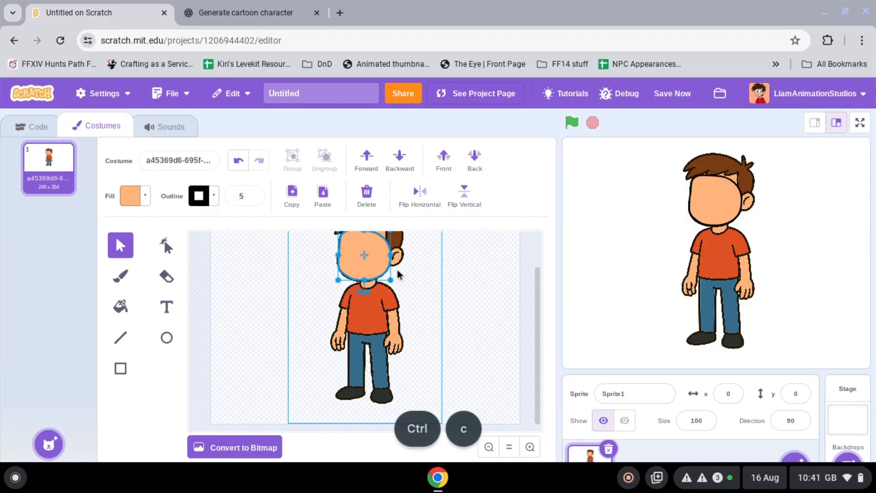
- Paint a new blank costume and paste the copied face shape into it
mouse_move(49, 444)
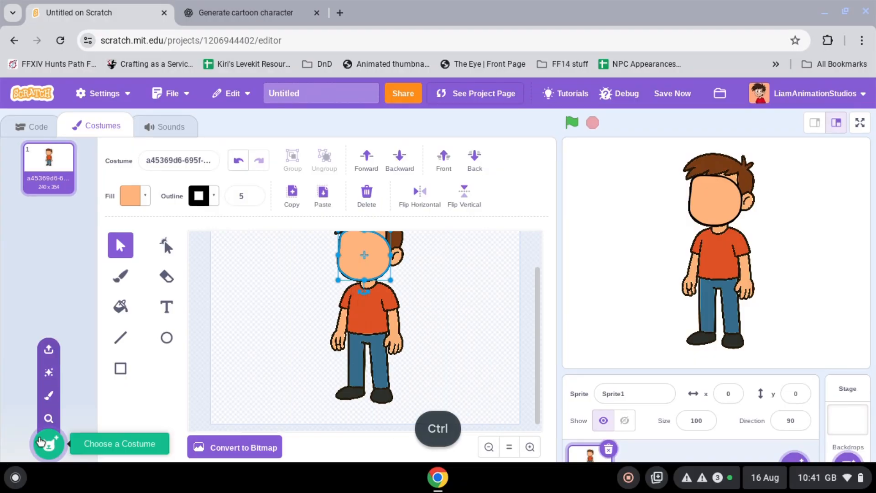
click(49, 395)
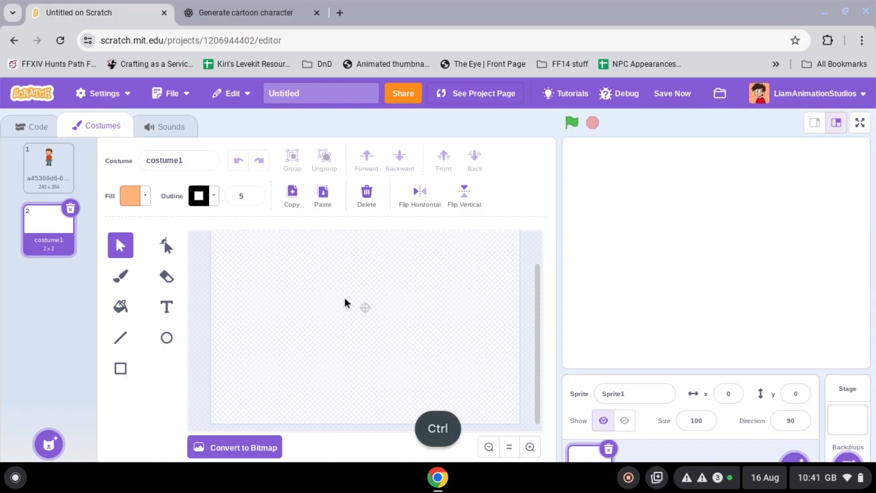
key(ctrl+v)
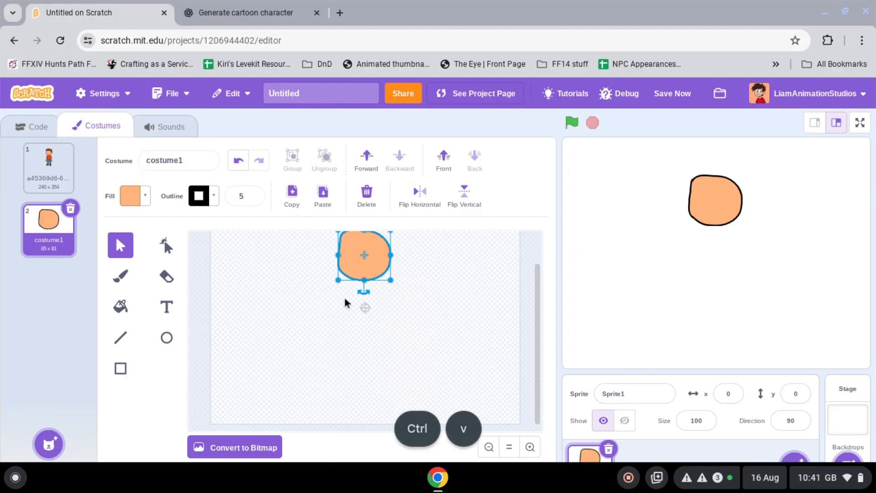
click(337, 331)
scroll(338, 330, up, 1)
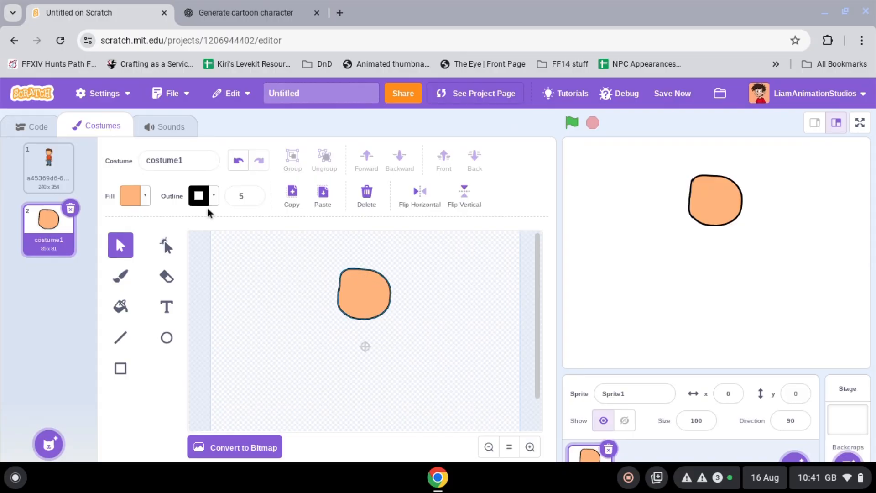
click(51, 170)
click(61, 240)
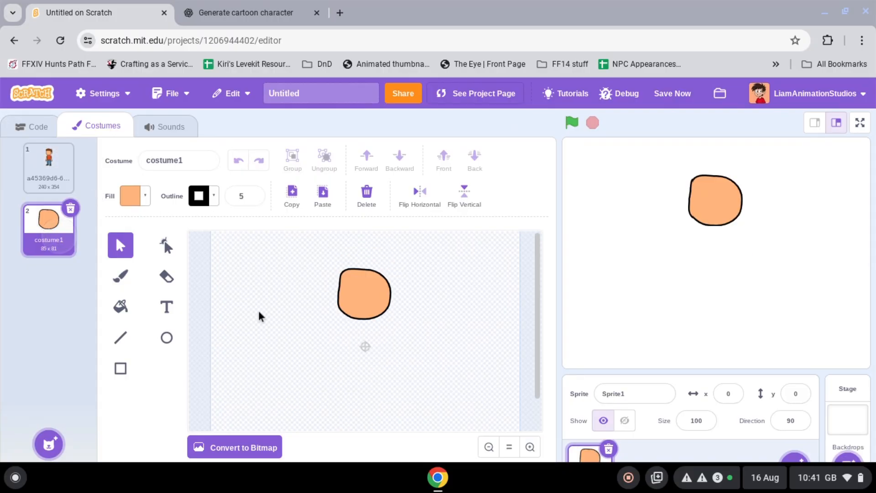
- Delete the traced face shape from the first costume and from costume1
click(26, 184)
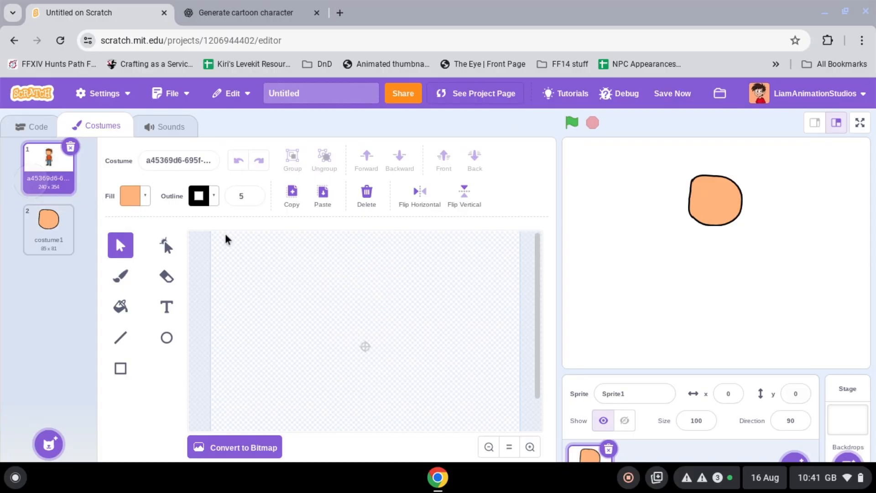
click(369, 291)
key(BackSpace)
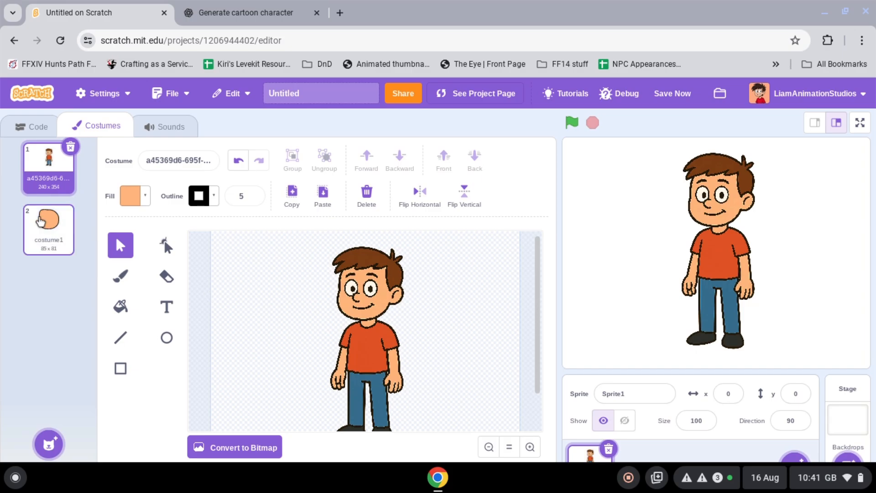
click(40, 222)
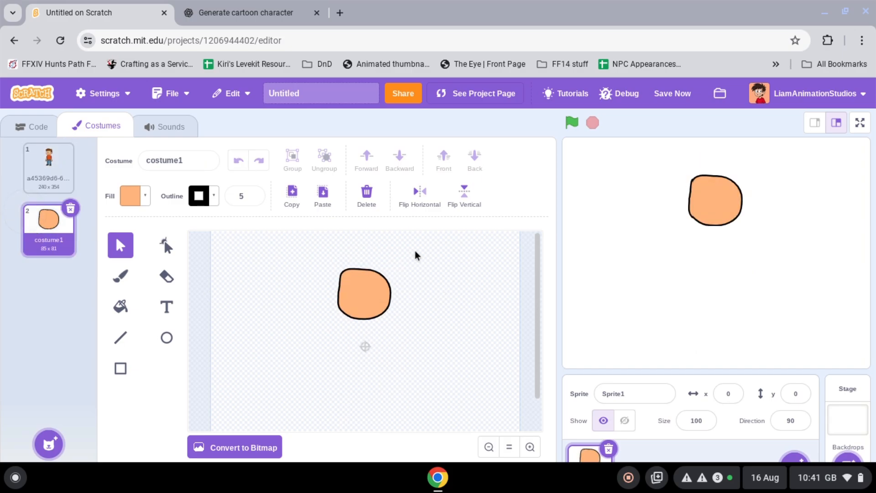
click(388, 297)
key(BackSpace)
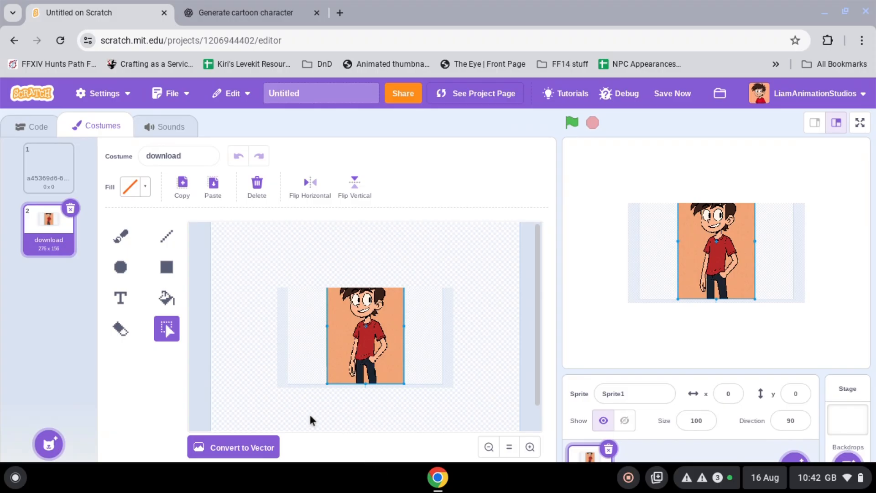
- Convert the download costume from bitmap to vector
scroll(346, 365, up, 3)
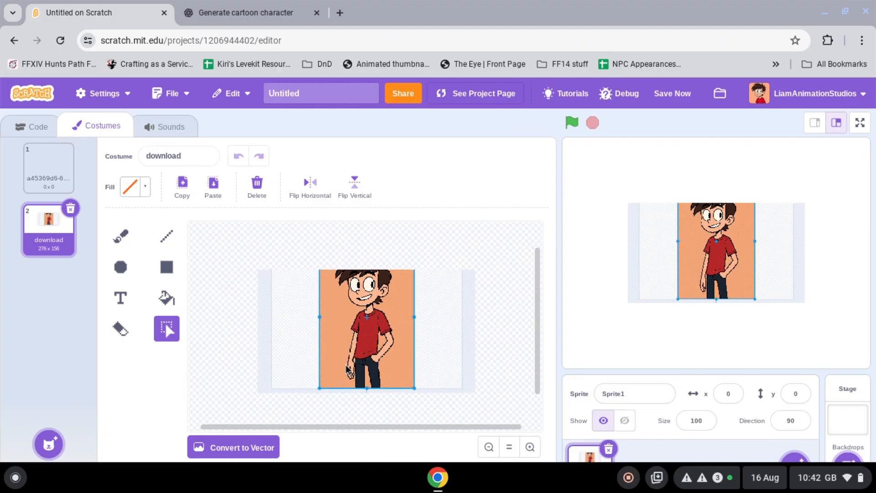
scroll(373, 355, down, 1)
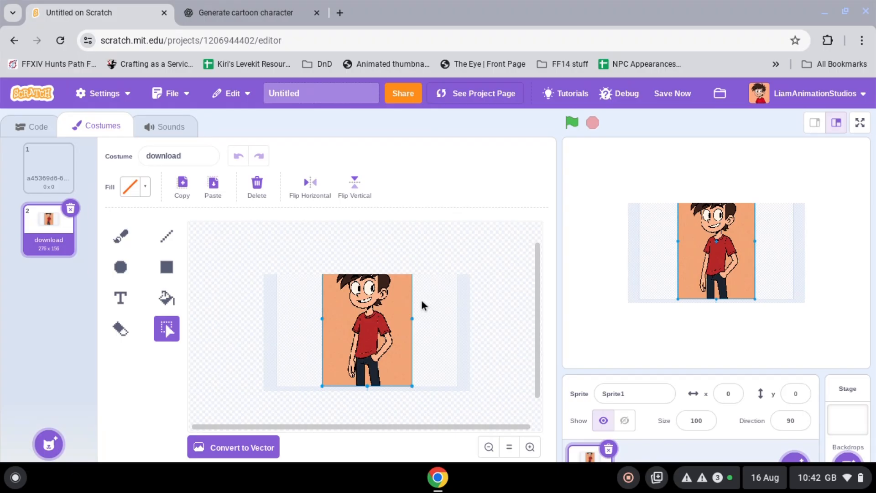
click(191, 449)
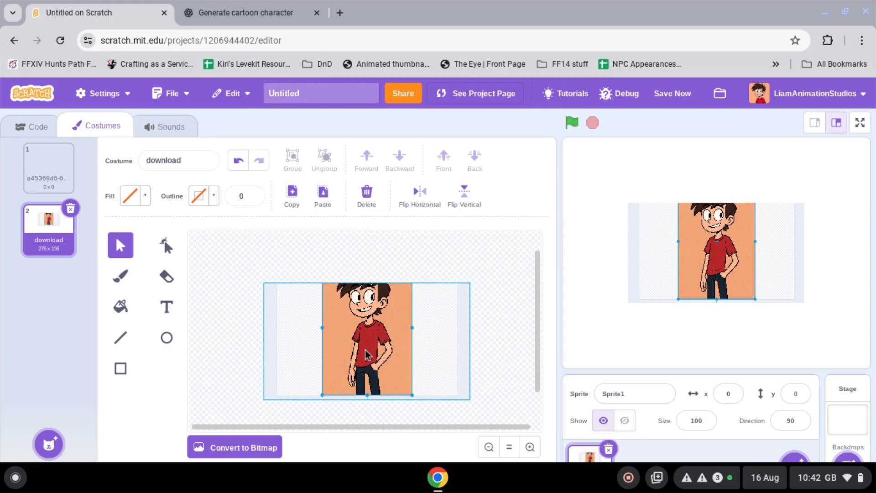
- Add the character costume costume65 from the backpack to the sprite's costumes, and close the backpack
scroll(280, 452, down, 1)
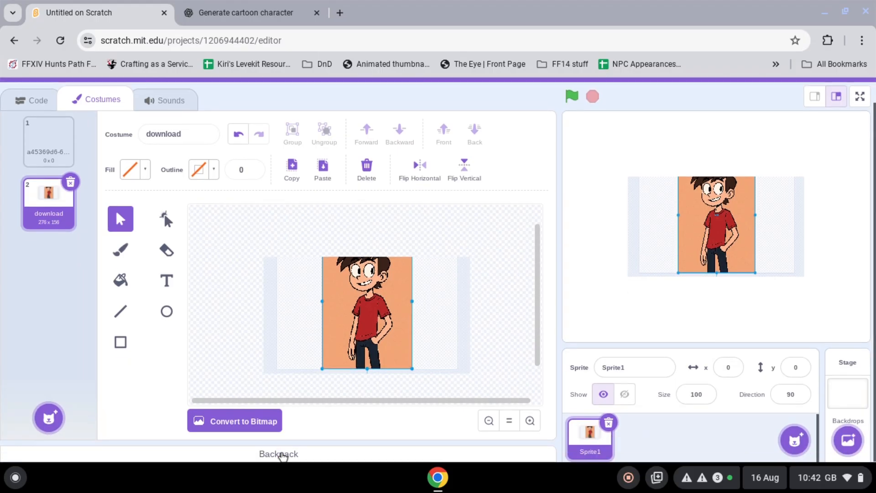
click(294, 455)
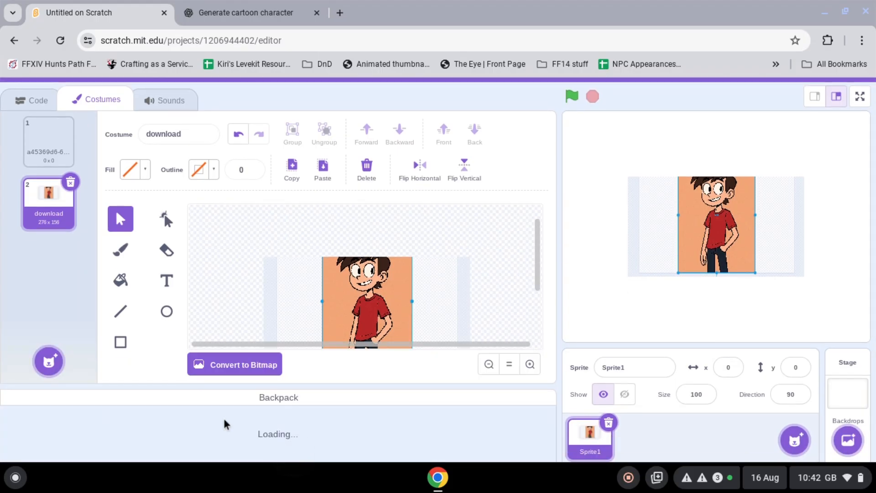
scroll(395, 442, right, 10)
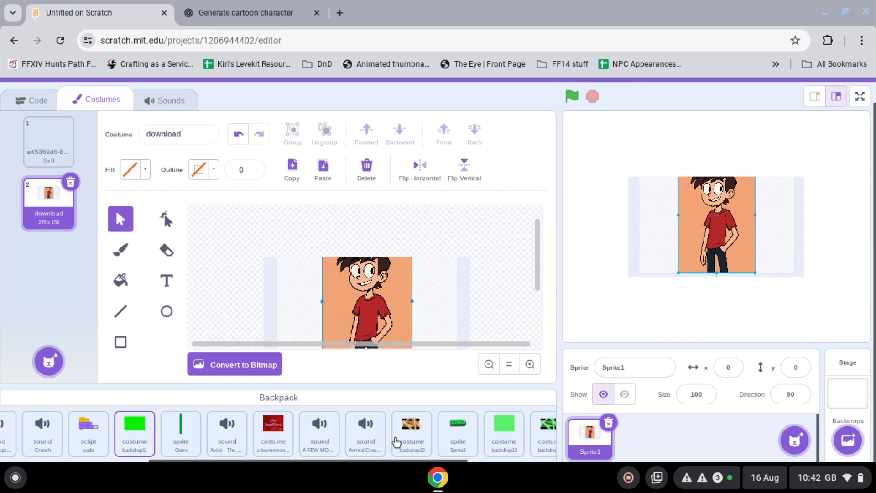
drag(491, 434, 37, 283)
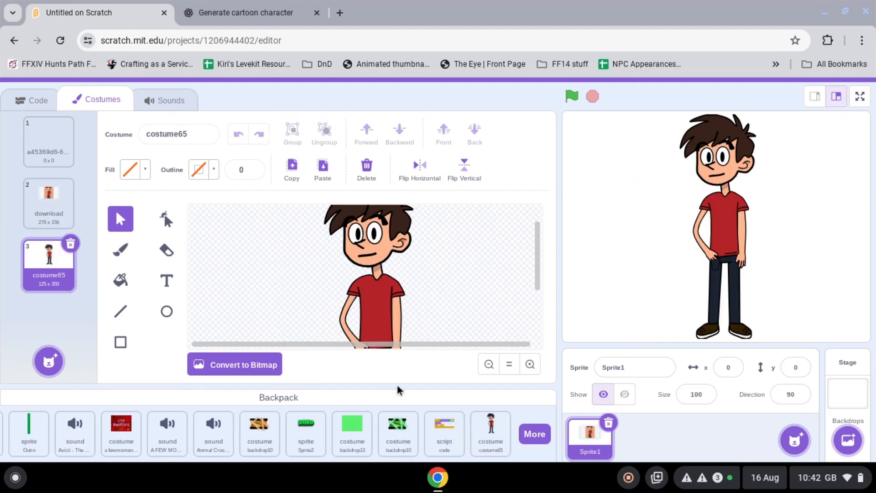
click(395, 398)
- Delete the download costume from the sprite
click(485, 421)
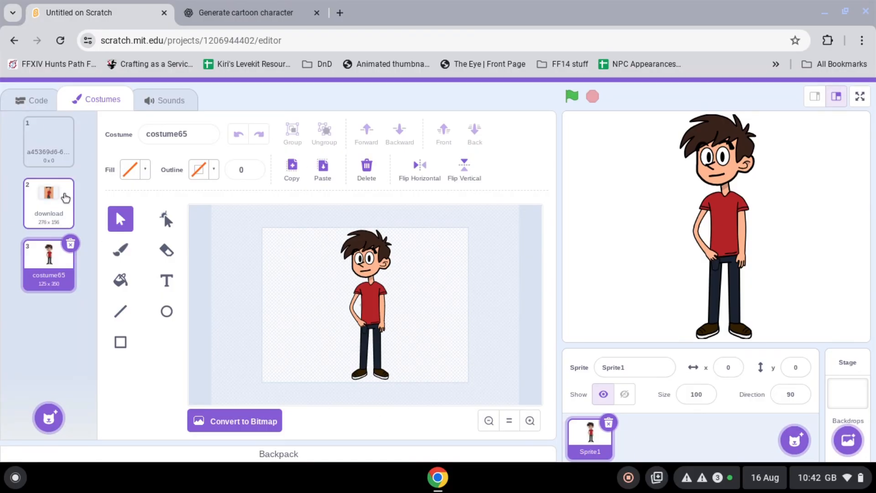
click(68, 193)
click(70, 184)
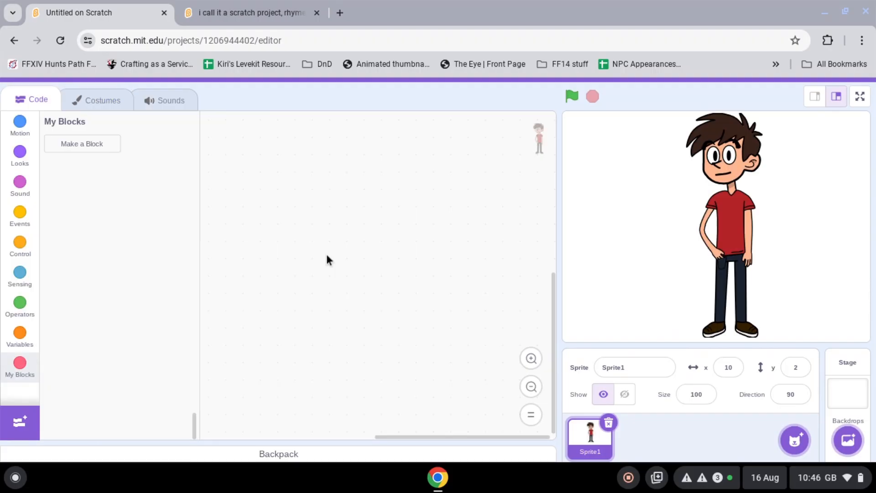
- Start a new custom block and name it "Animate Until:"
click(83, 146)
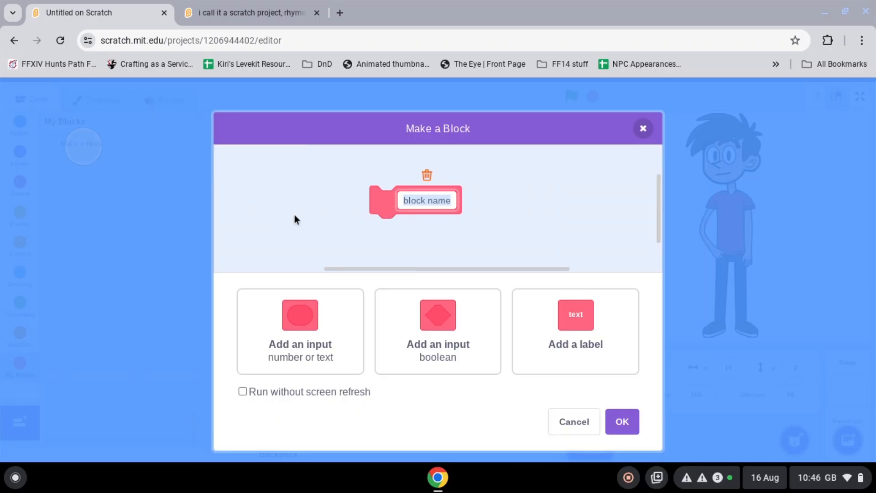
click(593, 327)
key(BackSpace)
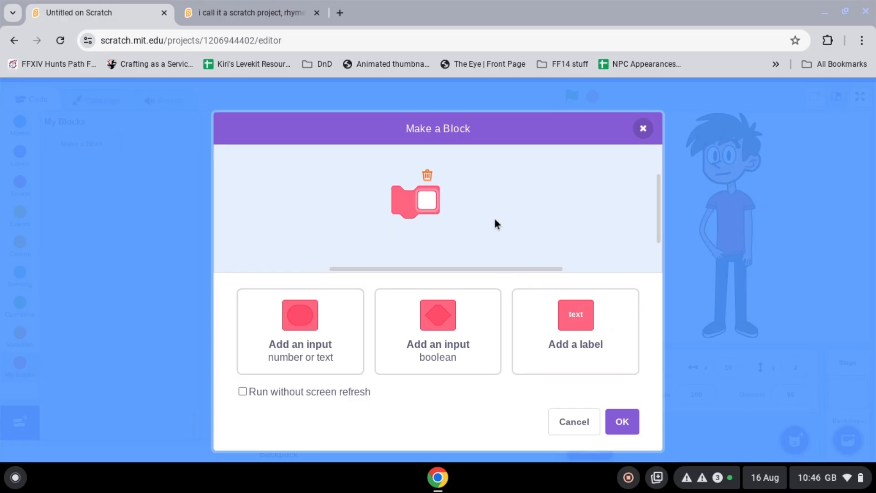
text(Animate )
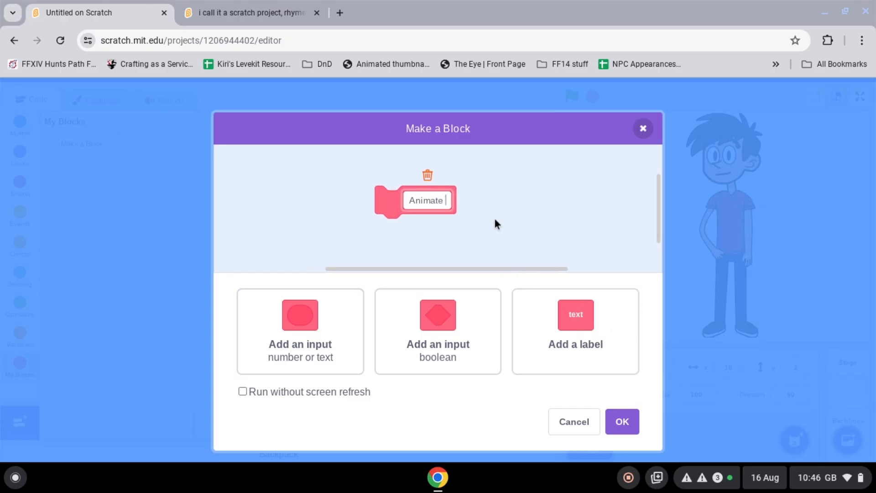
text(Until)
text(:)
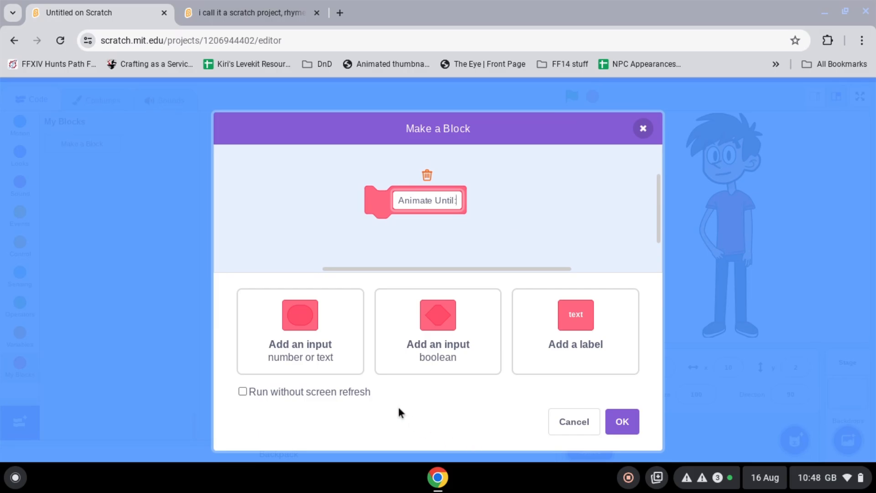
- Add a number or text input named "Costume #" to the custom block
click(326, 358)
text(COstu)
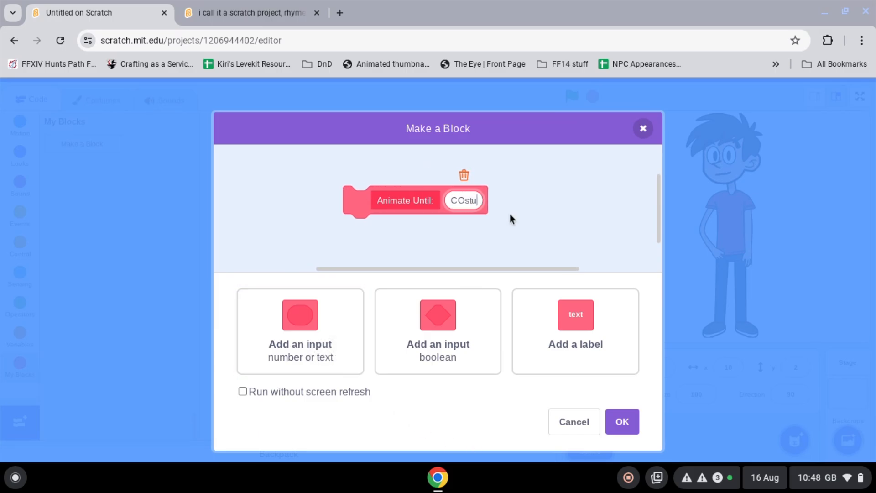
key(BackSpace)
key(BackSpace)
key(BackSpace)
key(BackSpace)
text(Costume )
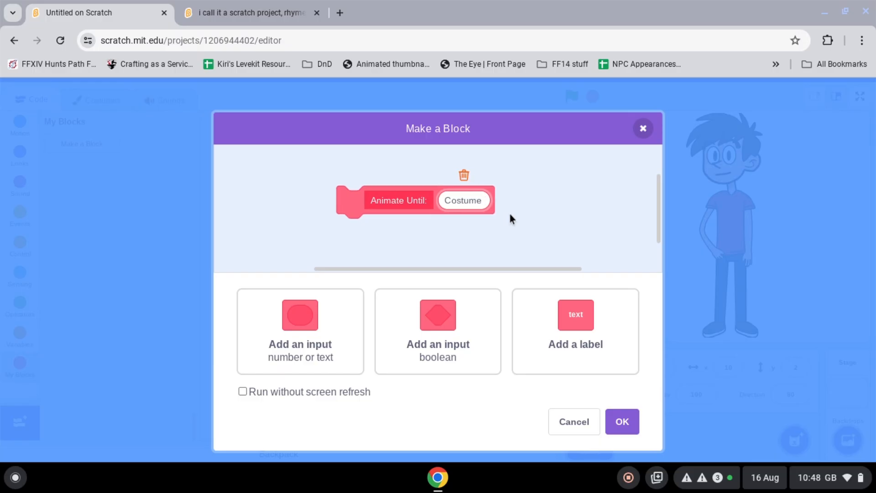
text(#)
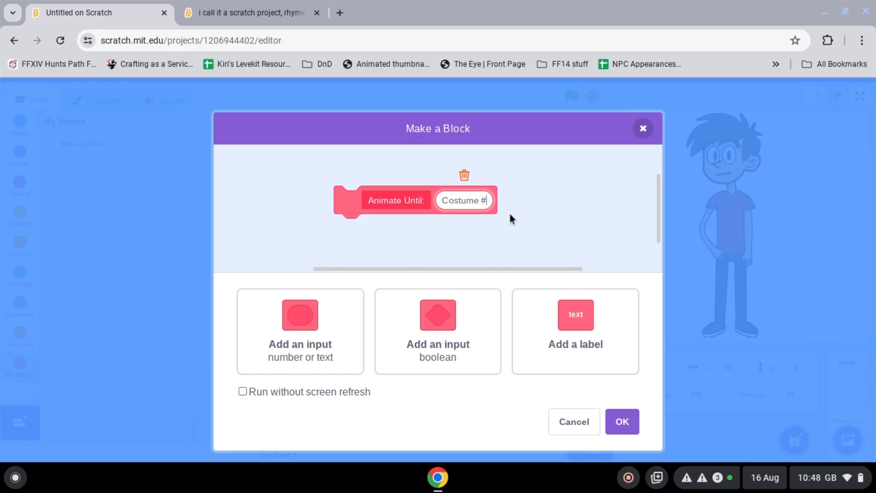
- Add the label "Seconds:" and a number or text input named "Secs", and create the custom block
click(548, 330)
key(BackSpace)
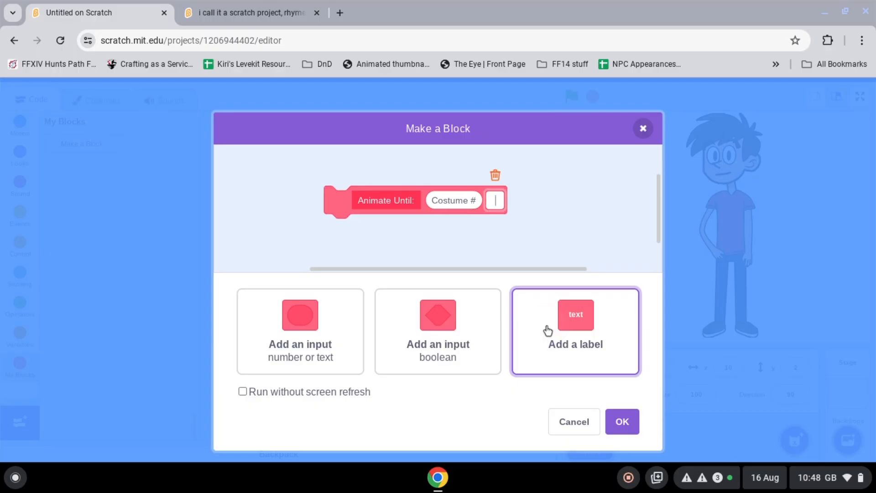
text(Se)
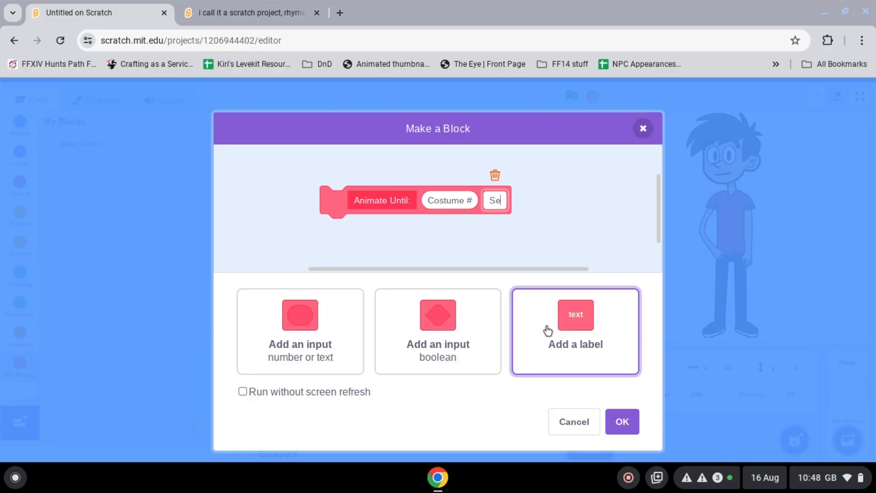
text(conds:)
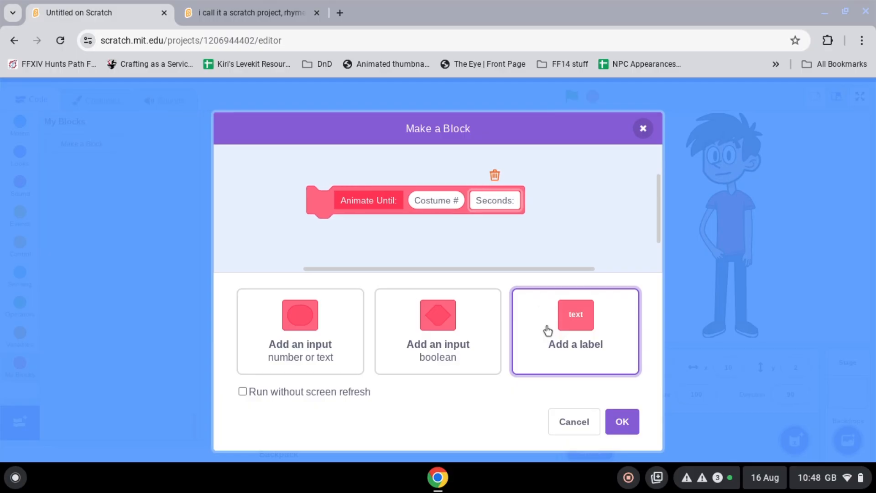
click(332, 360)
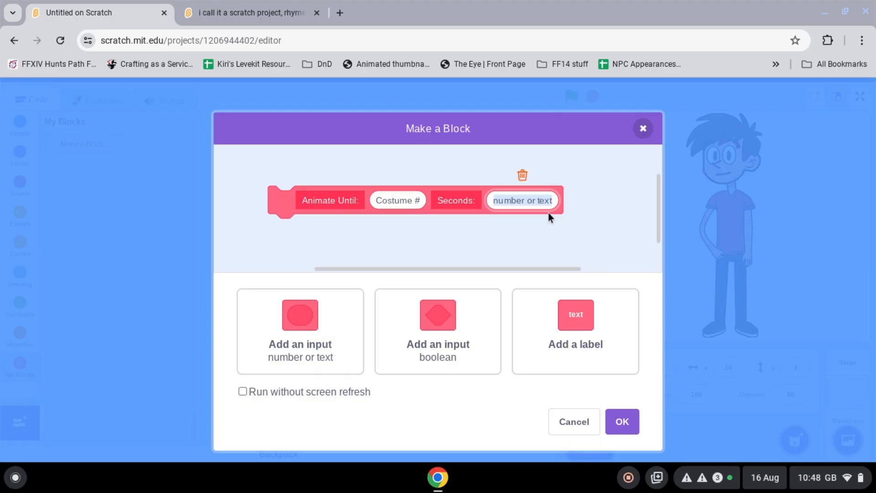
key(BackSpace)
text(Secs)
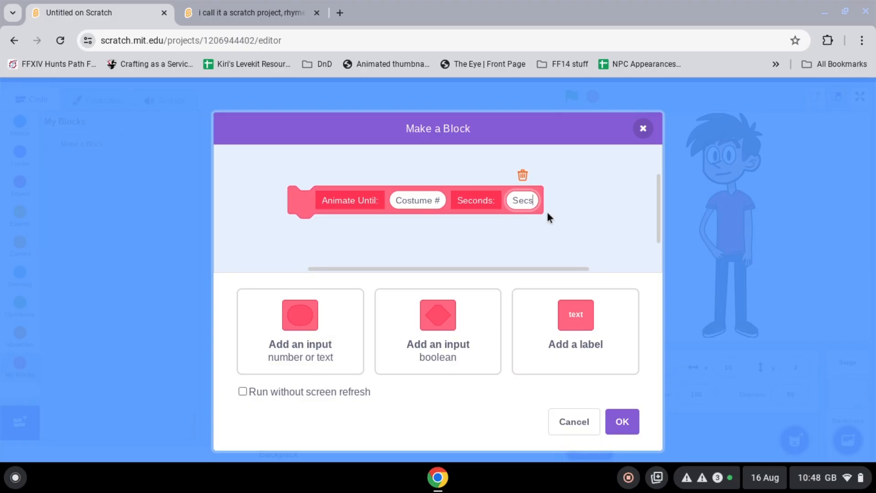
key(Return)
- Place an Animate Until block in the workspace, apart from its define block
drag(119, 171, 413, 205)
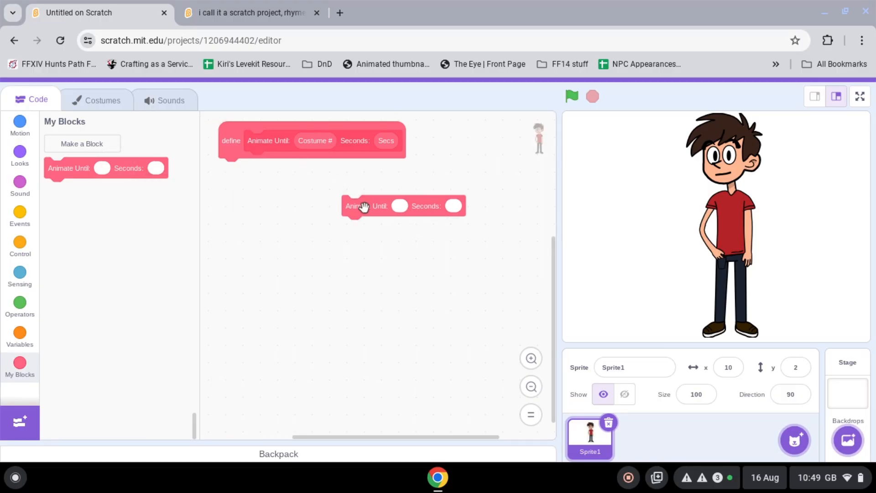
drag(362, 204, 392, 276)
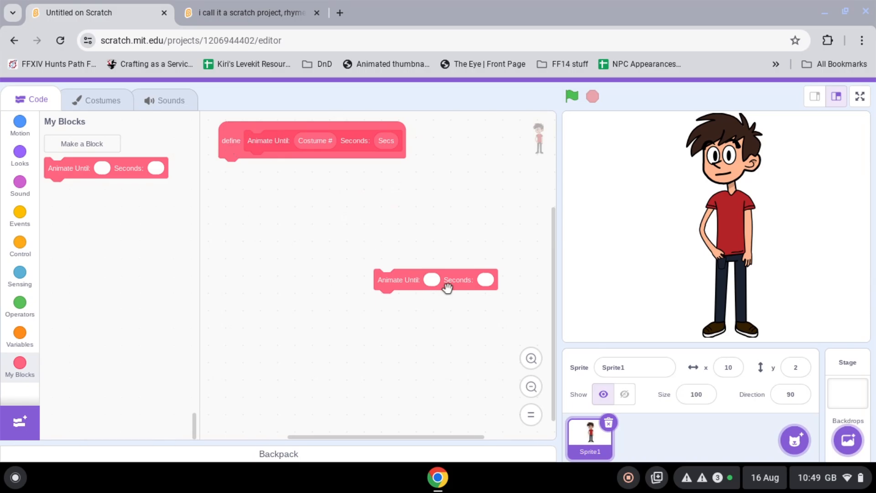
drag(385, 283, 427, 235)
drag(234, 143, 232, 164)
- Attach a repeat until loop beneath the define block and put an equals operator in its condition
click(19, 241)
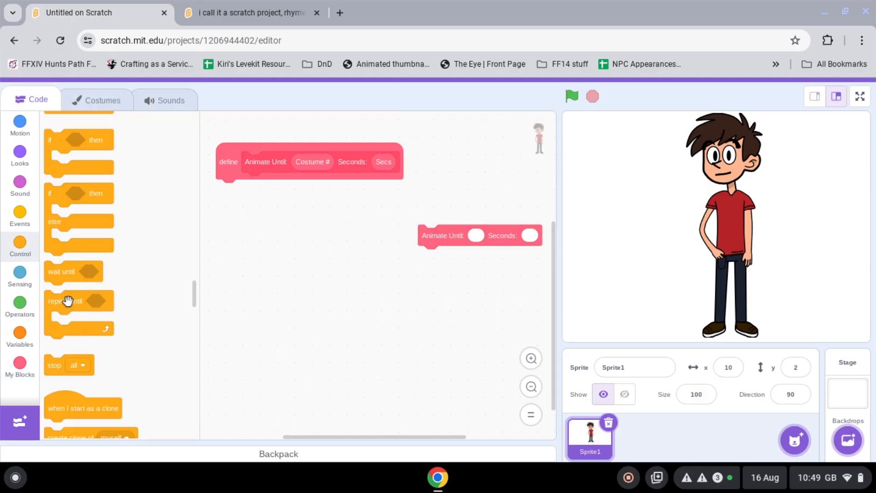
drag(64, 299, 249, 182)
click(19, 304)
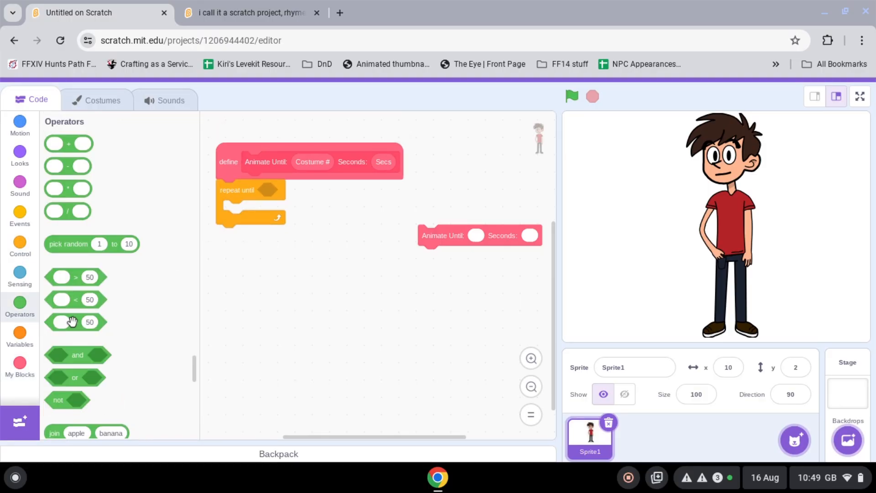
drag(69, 321, 277, 192)
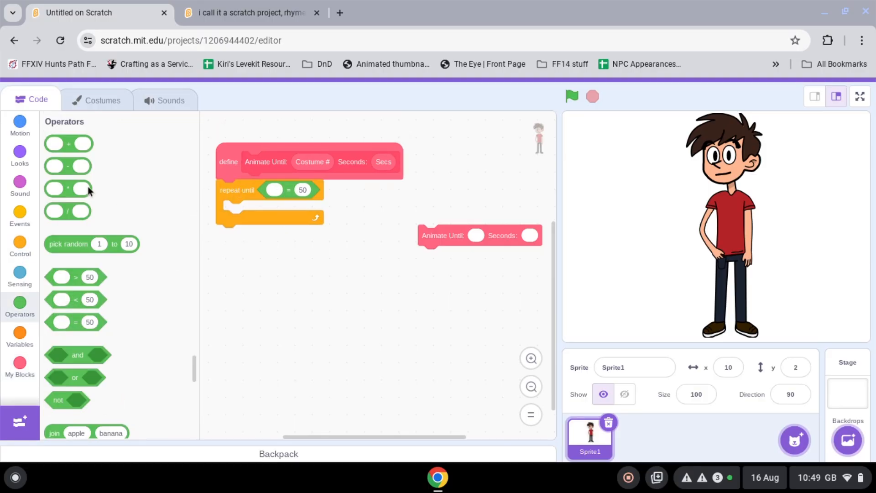
- Make the repeat until condition compare the costume number with the Costume # input, and move the loose Animate Until block clear of the loop
click(19, 153)
scroll(84, 256, down, 5)
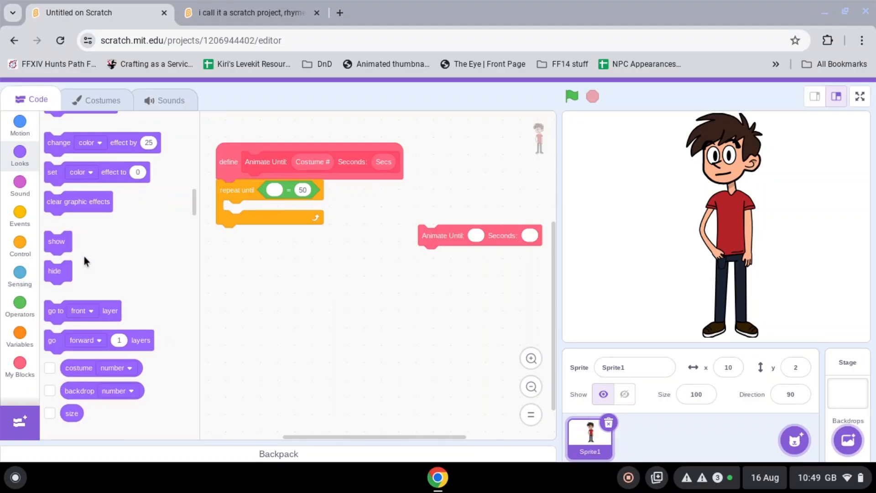
drag(85, 377, 274, 201)
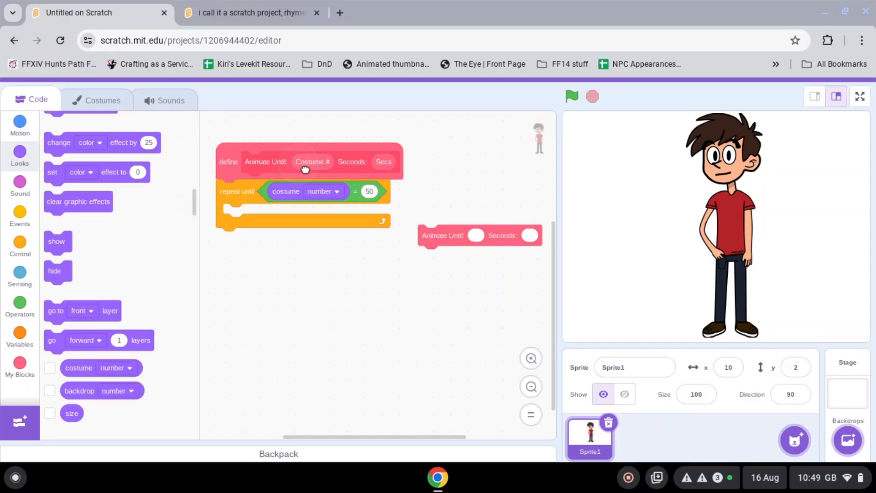
drag(298, 170, 368, 189)
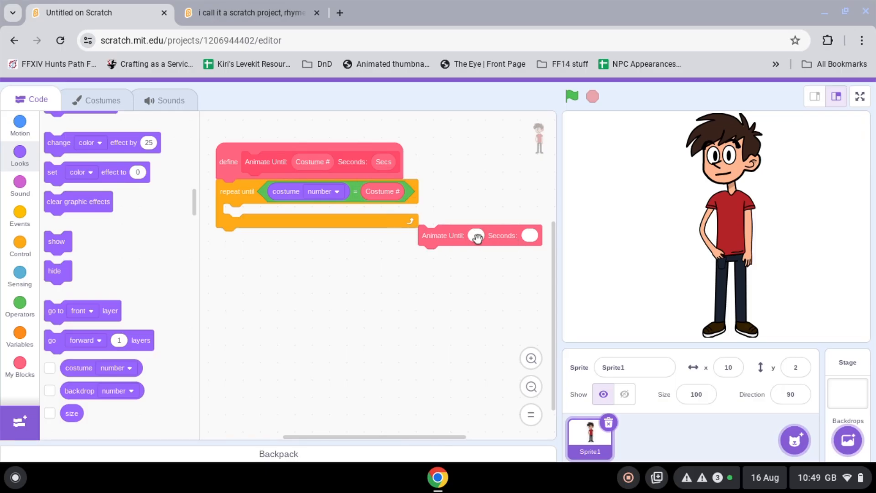
drag(434, 242, 419, 266)
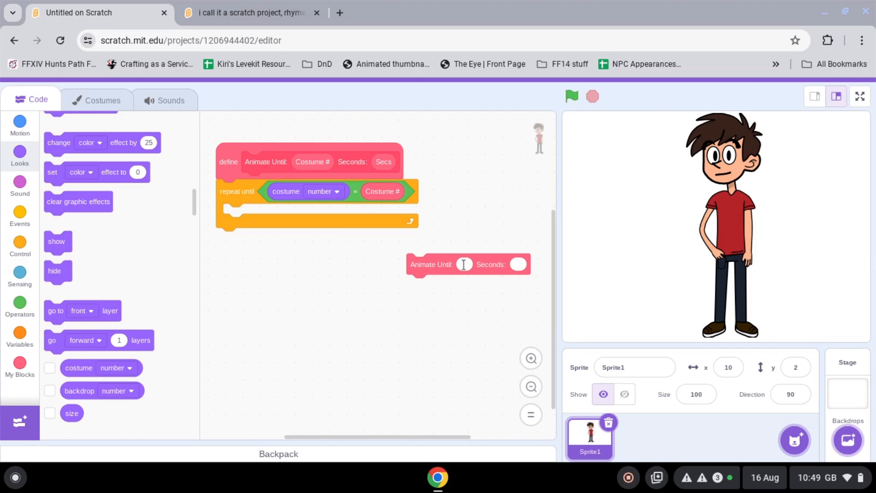
- Put next costume and a wait block using the Secs input inside the loop, moving the loose Animate Until block further below
scroll(119, 274, up, 5)
drag(68, 246, 246, 221)
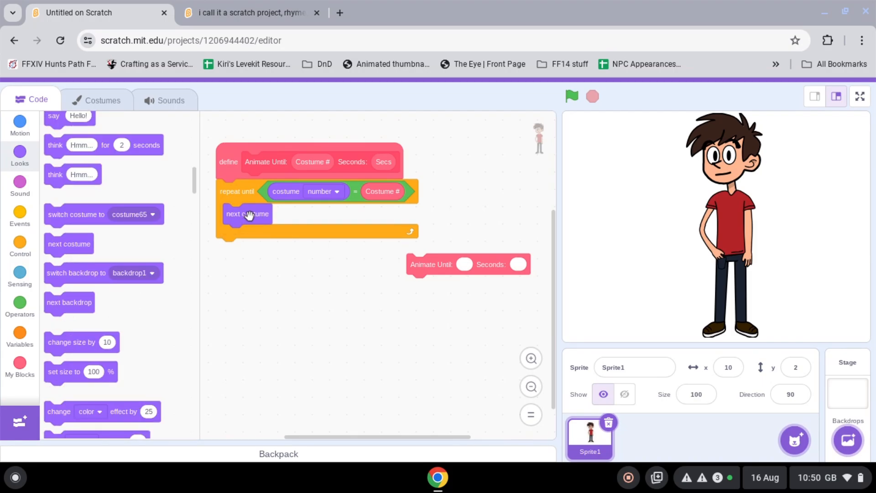
click(20, 244)
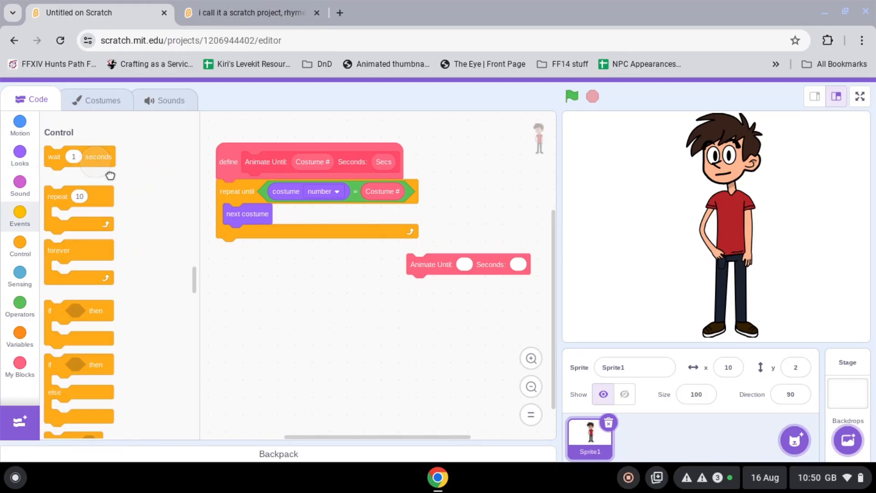
drag(90, 159, 271, 240)
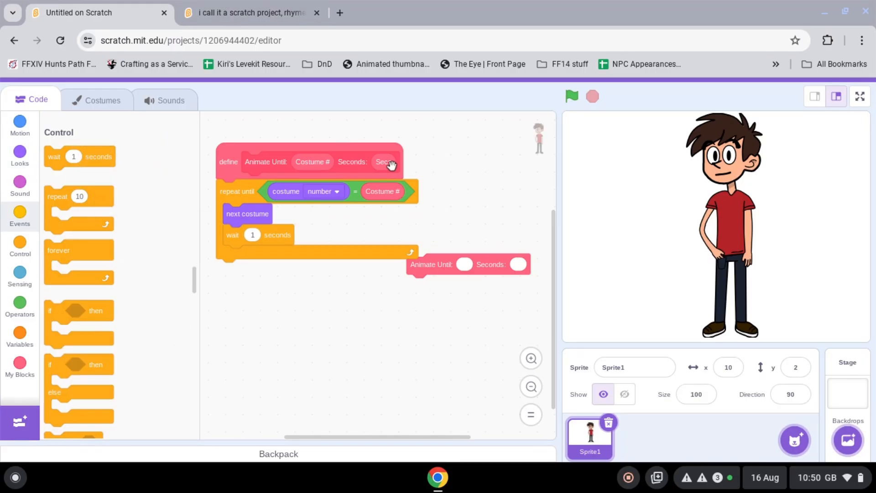
drag(391, 164, 264, 235)
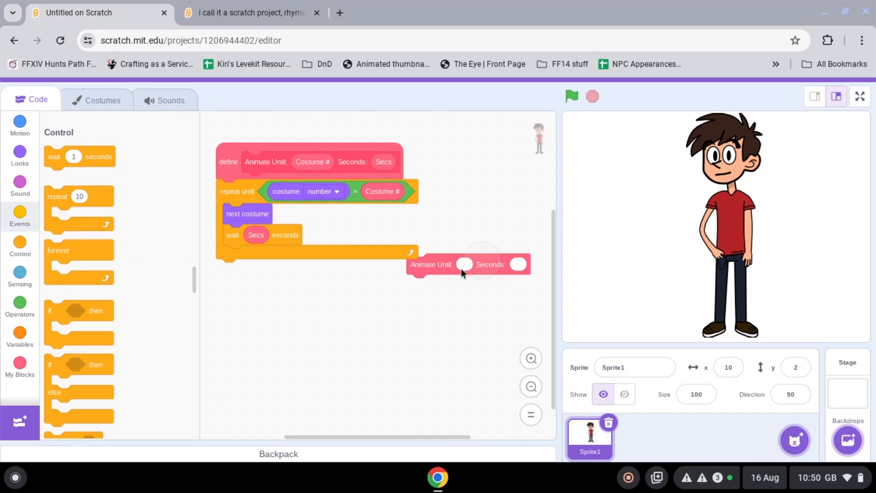
drag(461, 268, 383, 341)
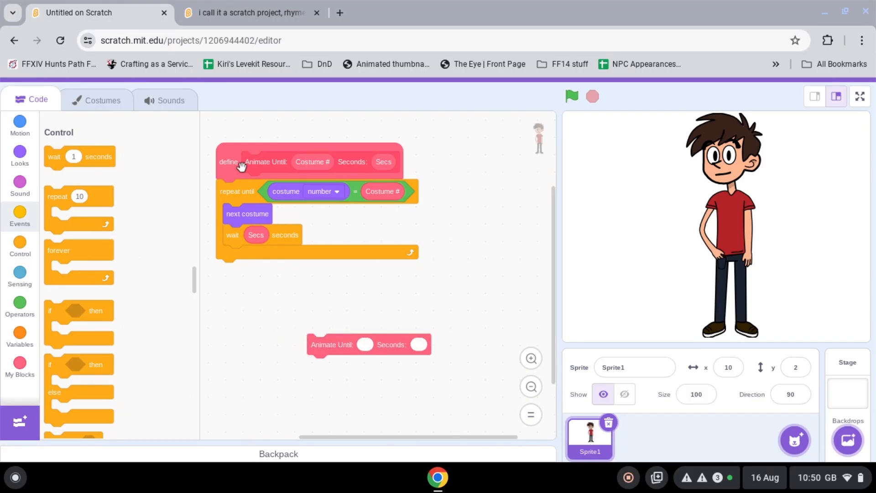
- Duplicate costume65 in the sprite's costumes
click(123, 102)
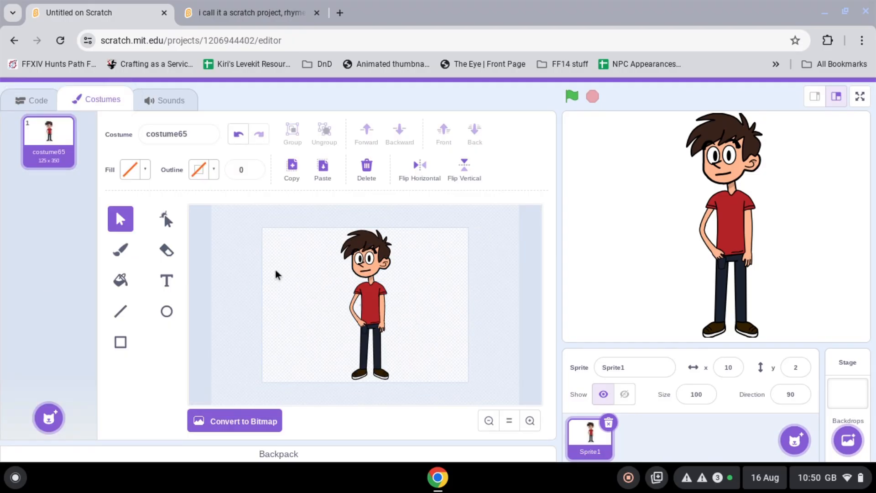
right_click(72, 164)
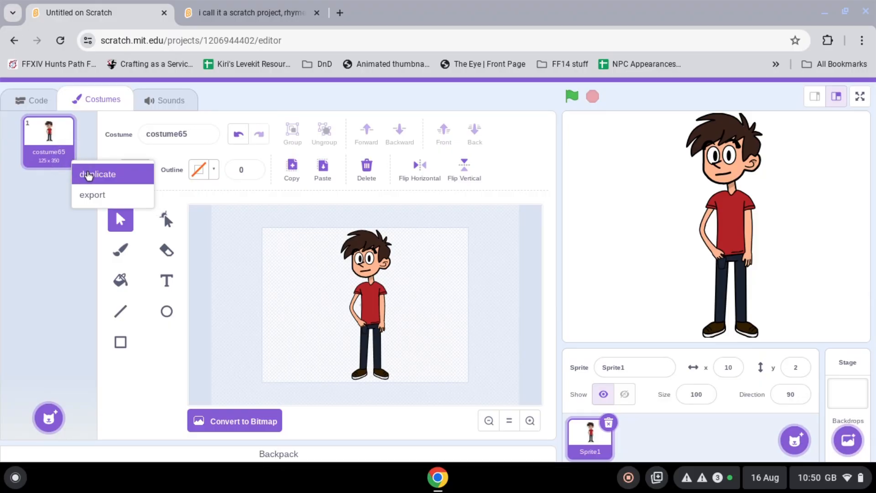
click(88, 175)
scroll(440, 388, up, 3)
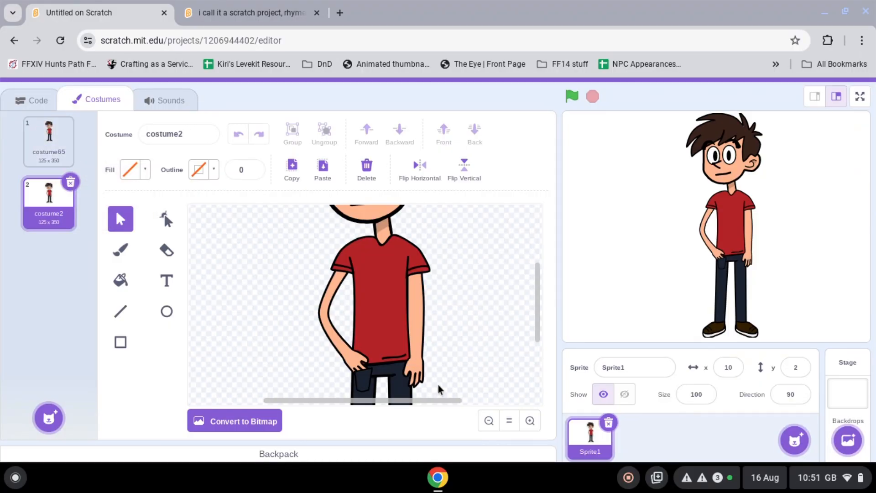
click(489, 420)
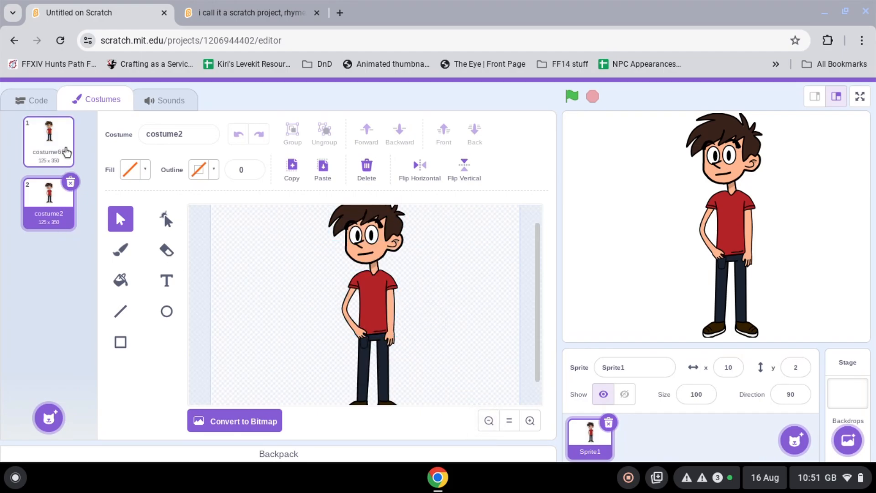
- Compare costume65 with costume2, and duplicate costume2 to make a third costume
click(59, 139)
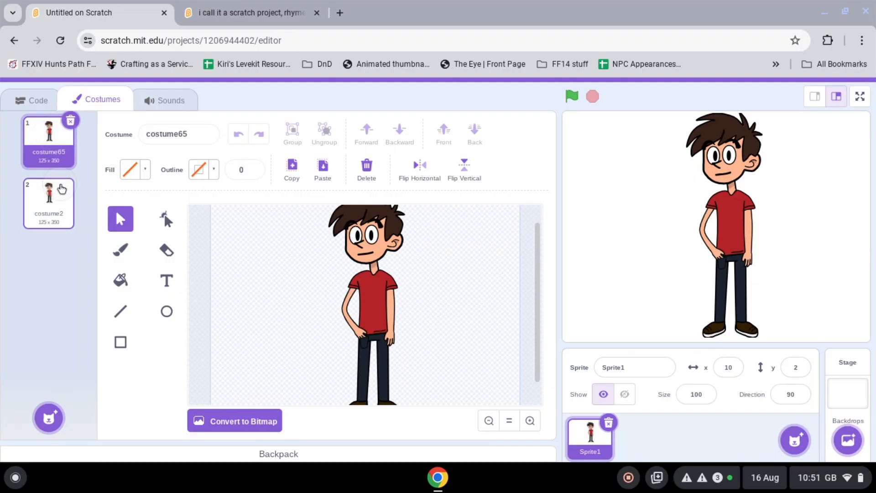
click(62, 189)
right_click(56, 198)
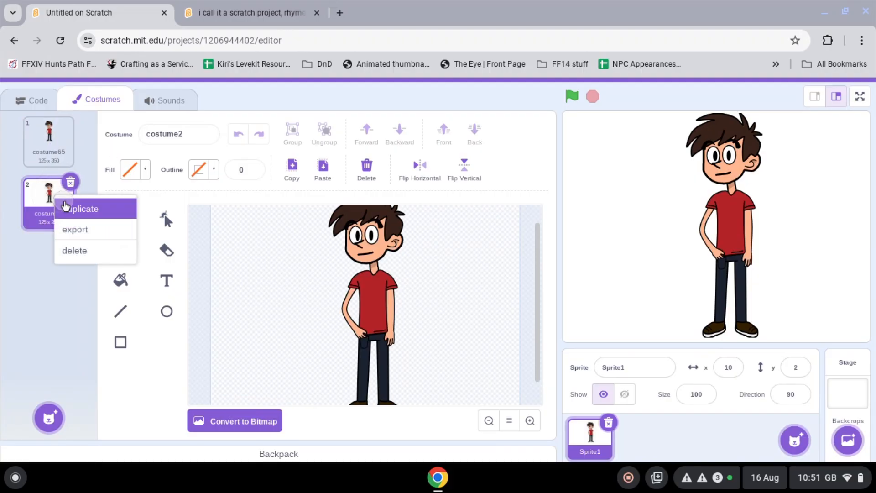
click(66, 206)
- In costume3, nudge the pupil of the eye nearer the ear slightly to the left
click(530, 420)
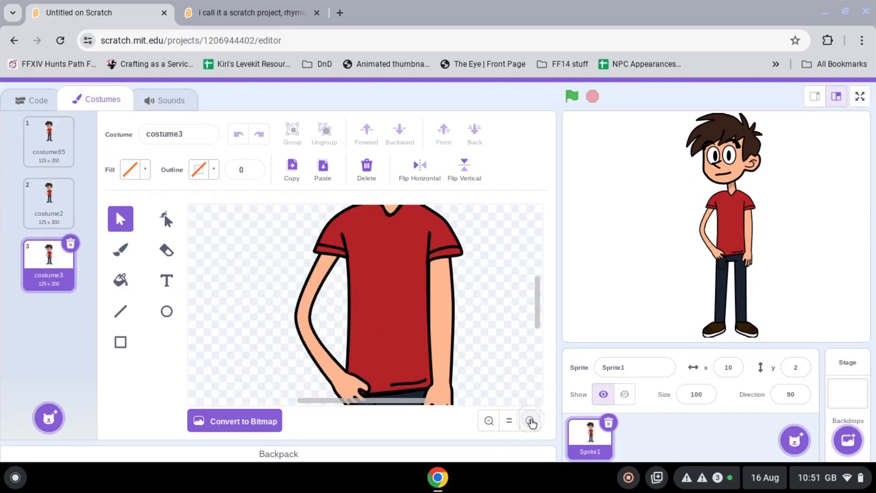
scroll(481, 344, up, 5)
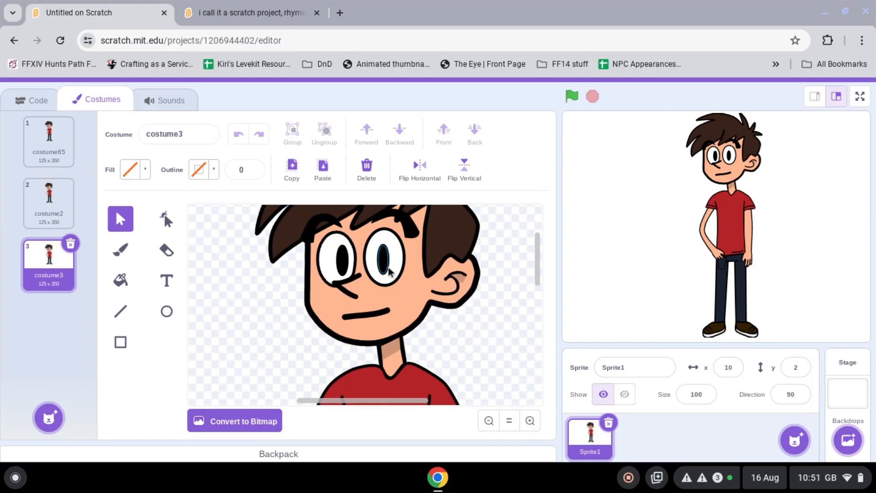
click(389, 271)
key(Left)
key(Left)
key(Left)
key(Left)
key(Left)
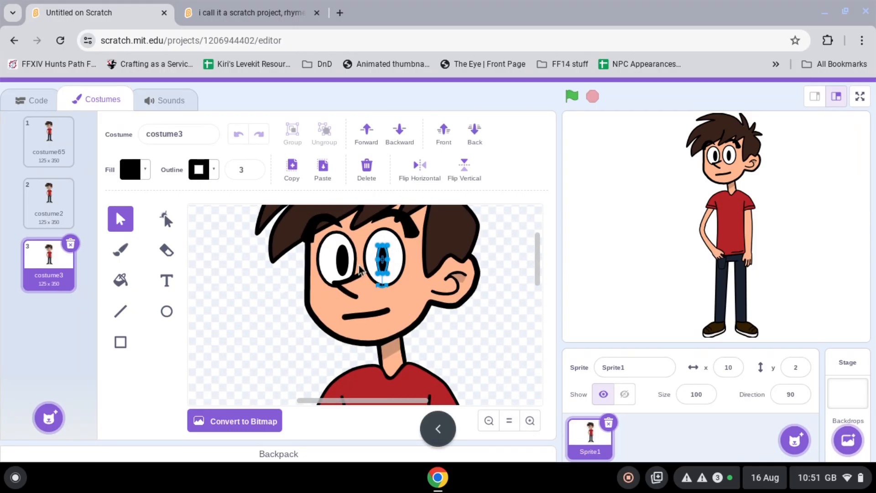
- Nudge the other eye's pupil in costume3 slightly to the left to match, and deselect it
click(342, 264)
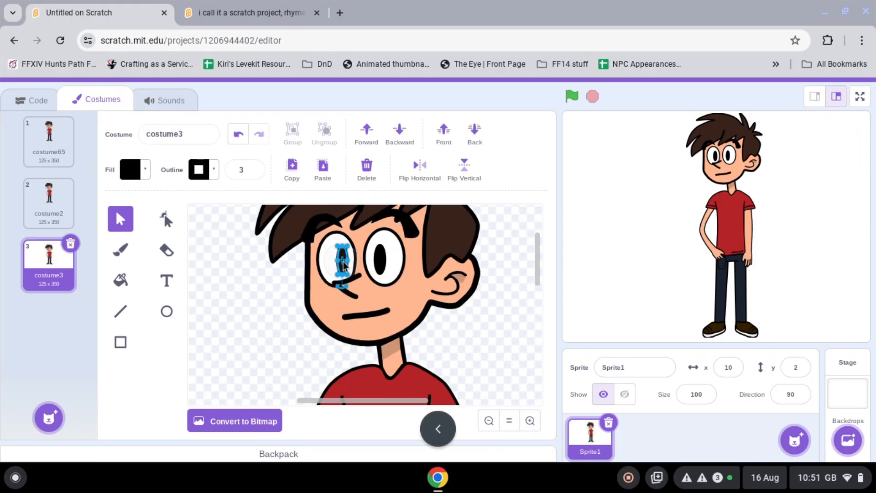
key(Left)
key(Left)
key(Left)
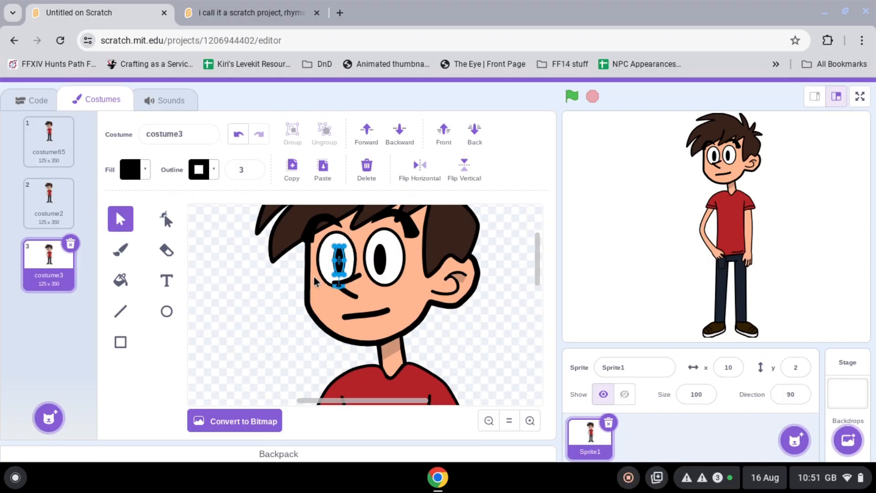
click(303, 289)
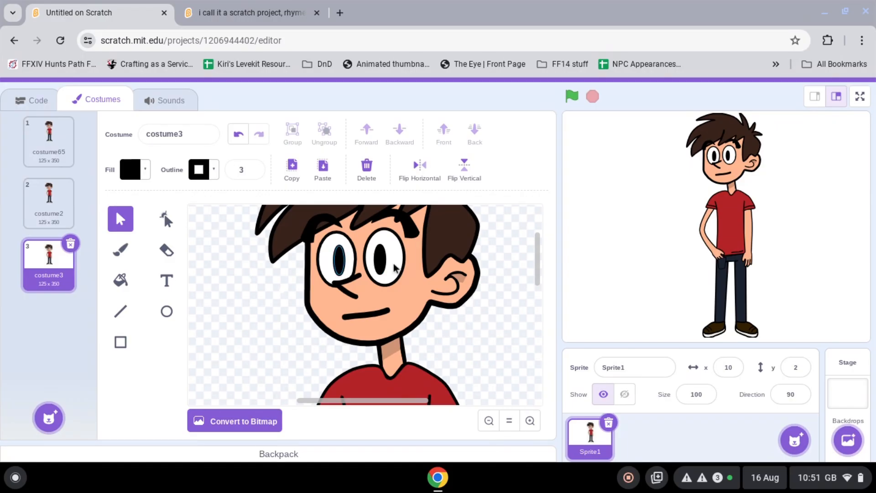
click(341, 273)
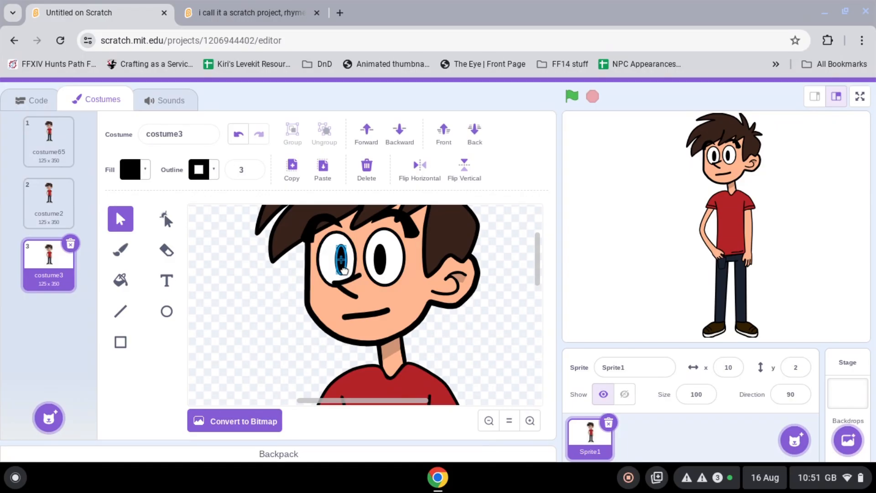
click(239, 143)
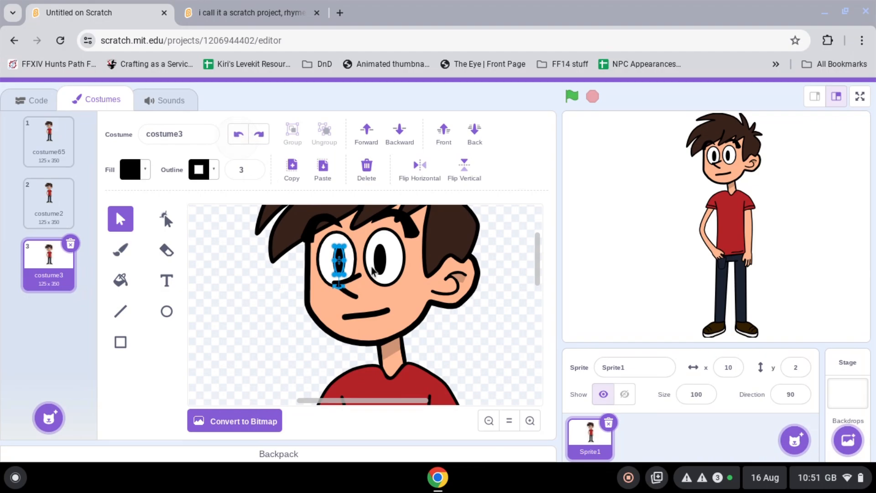
click(250, 272)
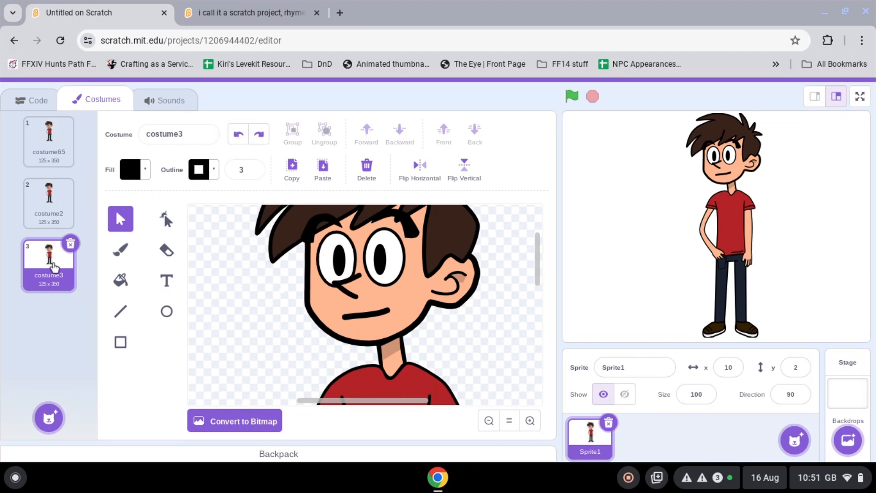
- Duplicate costume3 as the next frame and compare costume2, costume3 and costume4 one after another
right_click(54, 266)
click(65, 277)
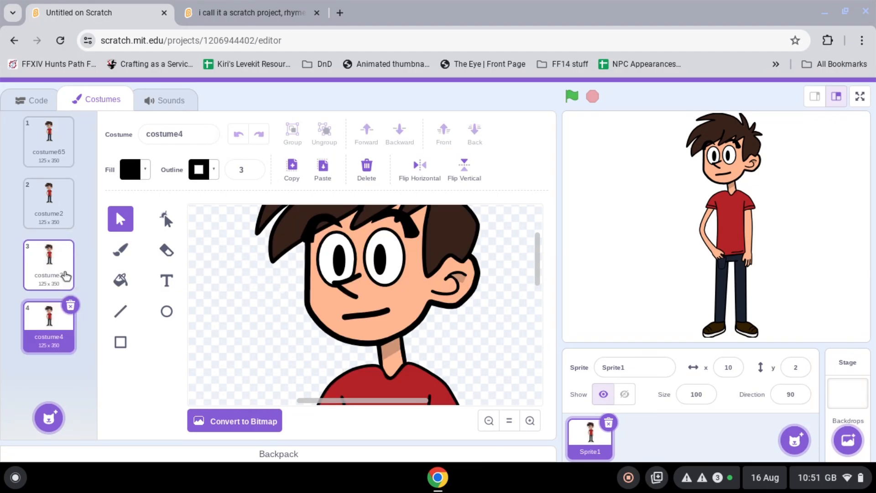
click(55, 208)
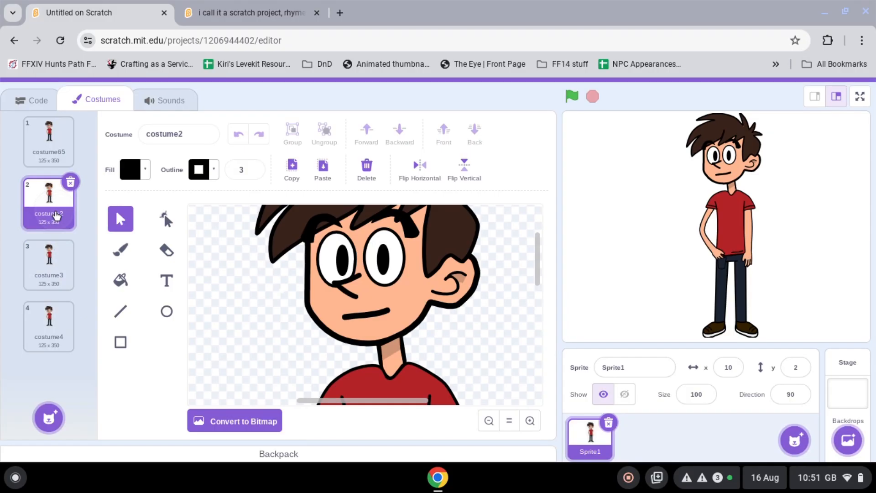
click(50, 257)
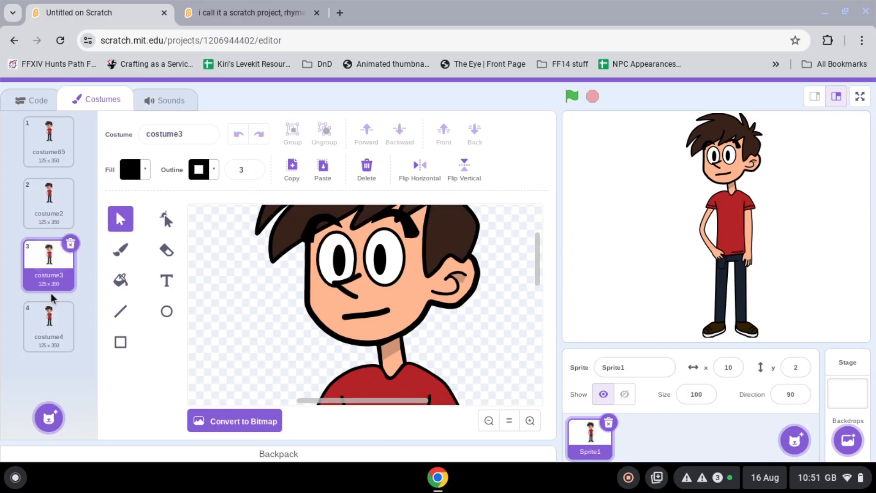
click(49, 323)
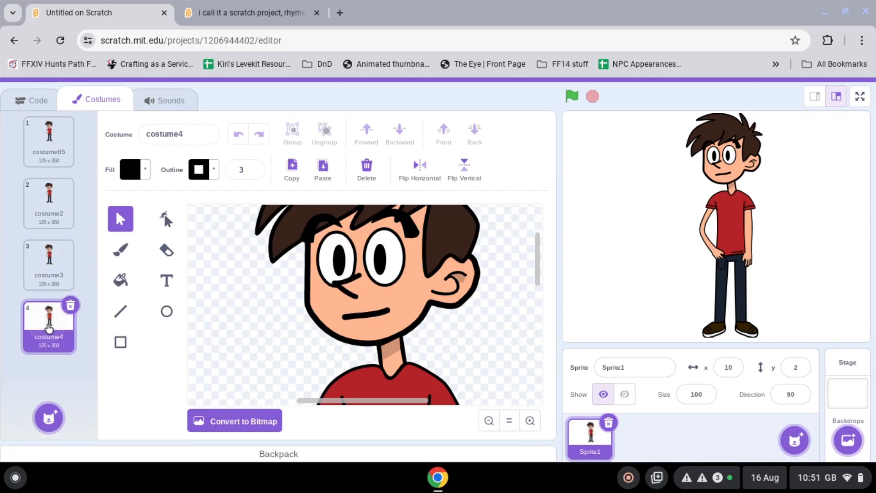
- Duplicate costume4 for a further frame and look through the list of animation costumes
right_click(47, 326)
click(83, 344)
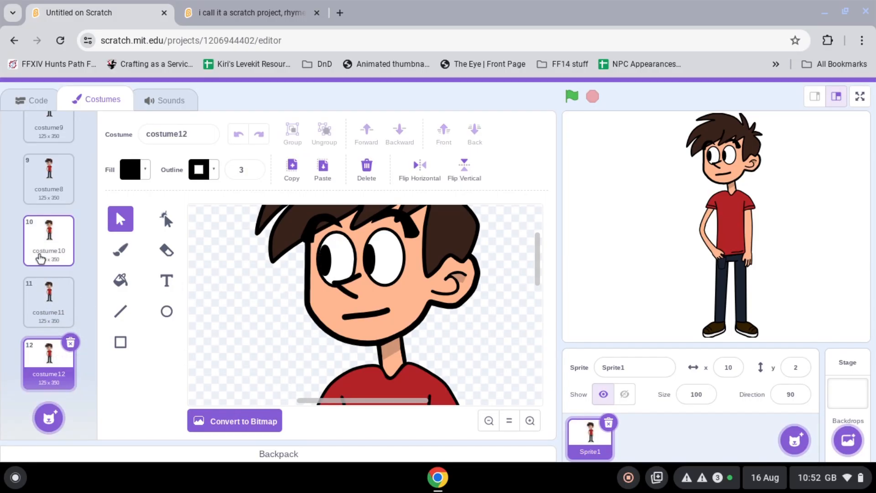
scroll(41, 256, up, 15)
scroll(53, 237, down, 10)
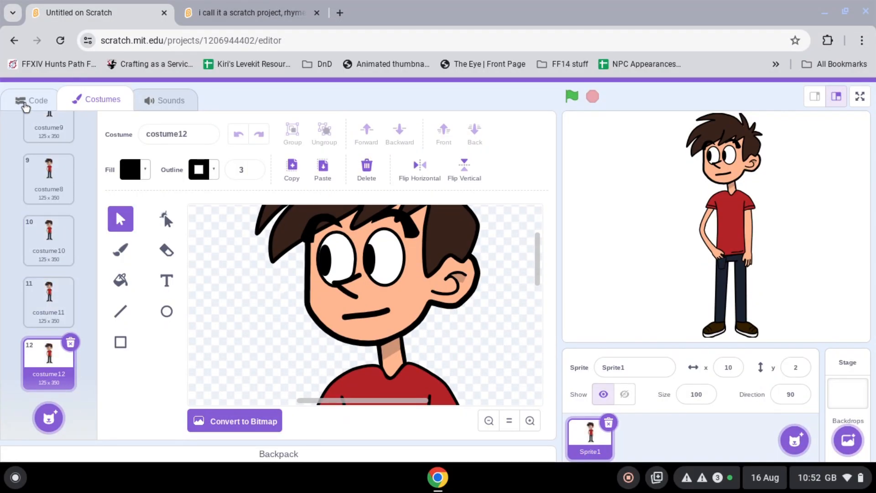
- Place a when green flag clicked block below the definition and attach a wait 1 seconds block to it
click(25, 105)
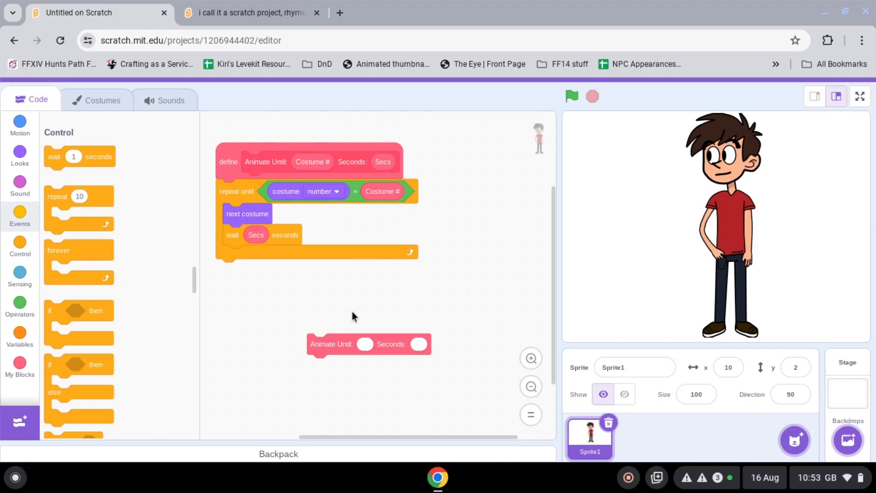
click(32, 223)
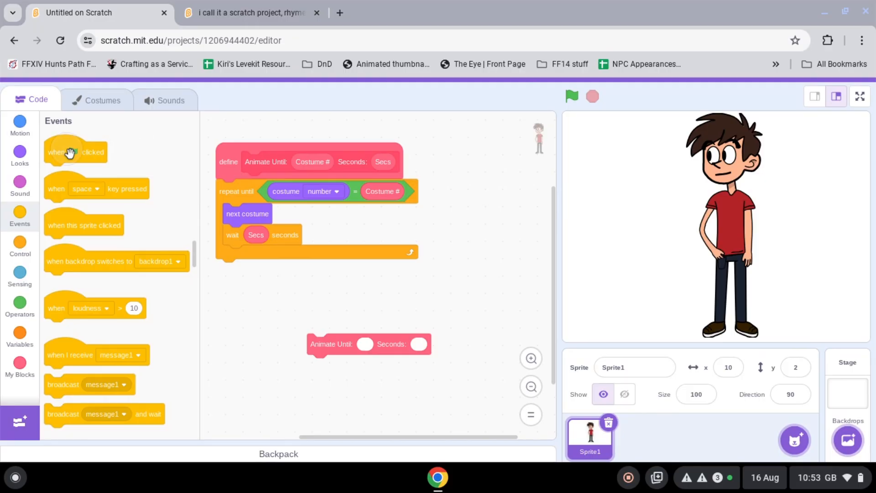
drag(69, 153, 280, 297)
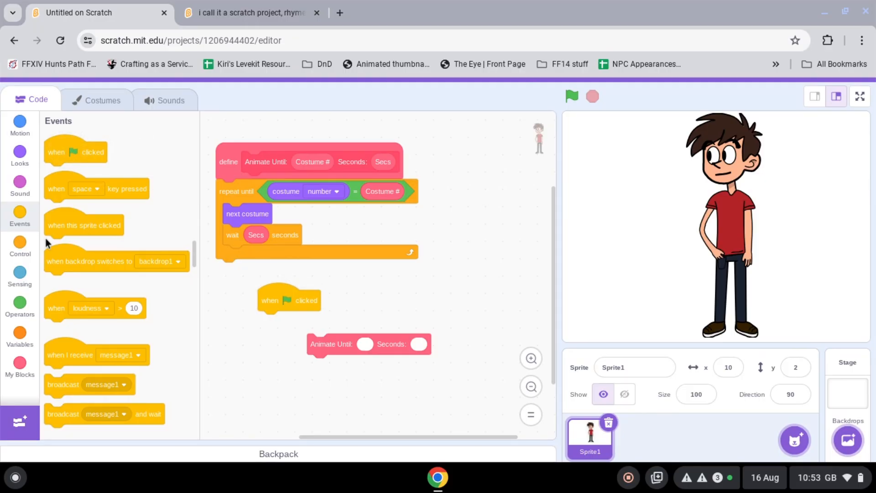
click(20, 245)
drag(100, 148, 313, 326)
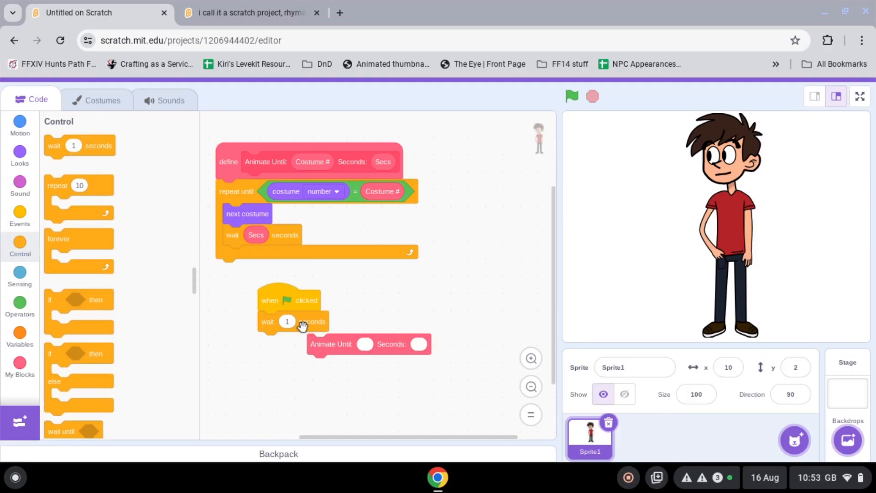
- Insert a switch costume block between the green flag hat and the wait block, and set it to costume65
click(31, 168)
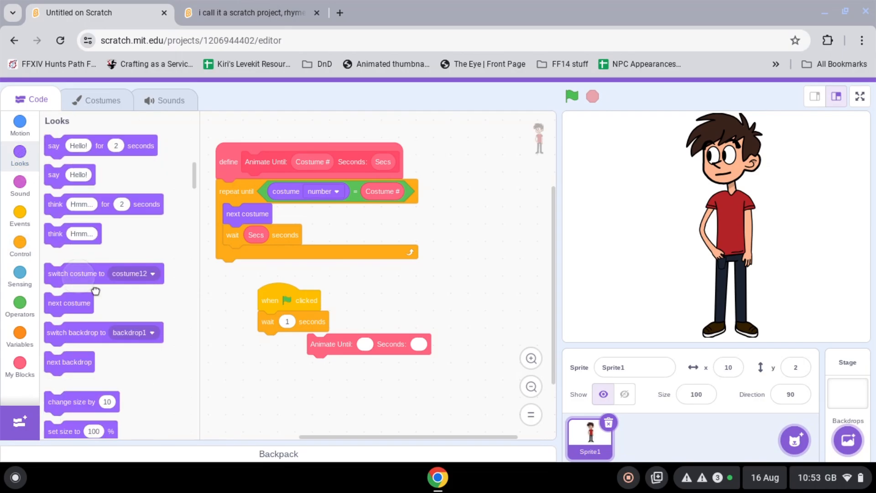
drag(76, 277, 299, 325)
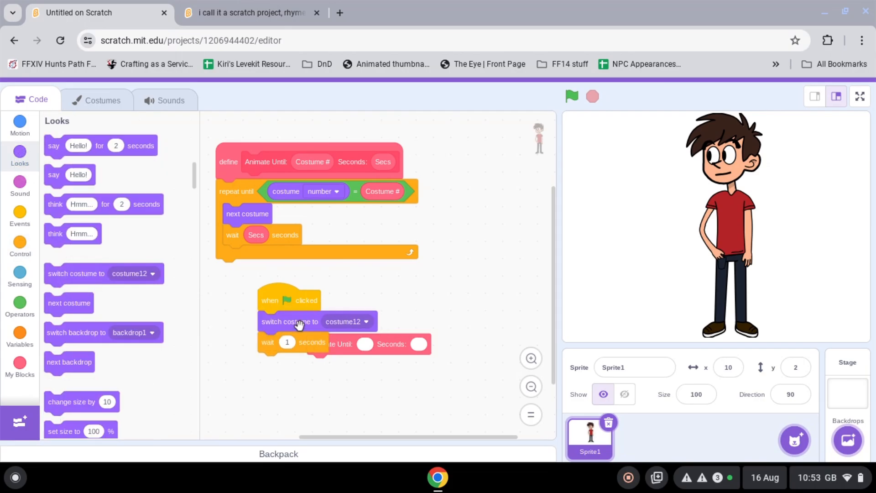
click(334, 319)
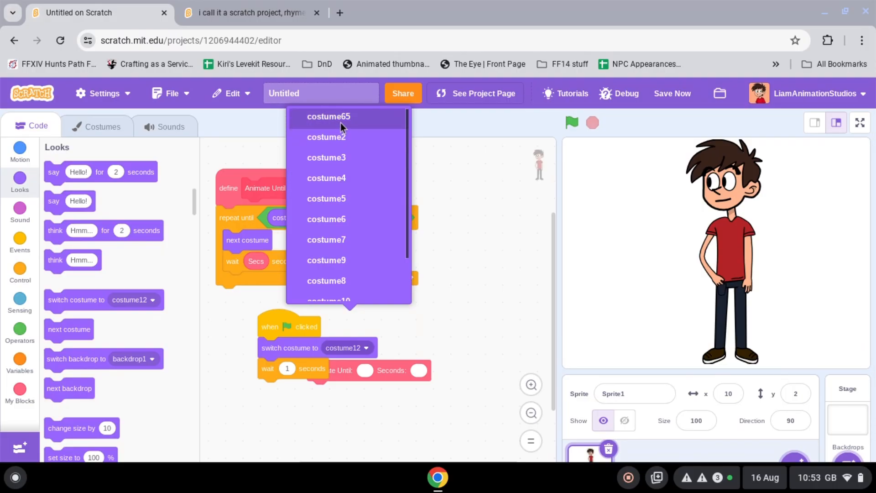
click(329, 117)
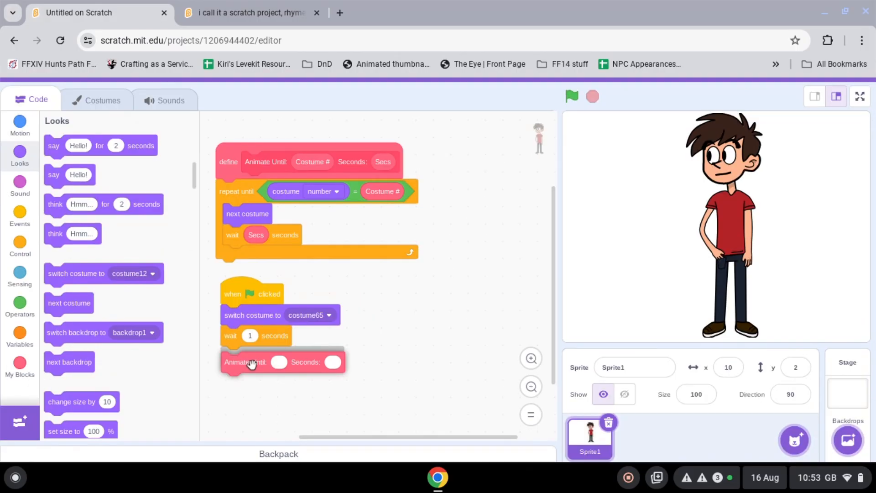
- Attach the Animate Until block below the wait block and set its costume number to 12 and its seconds to 0.05
click(279, 356)
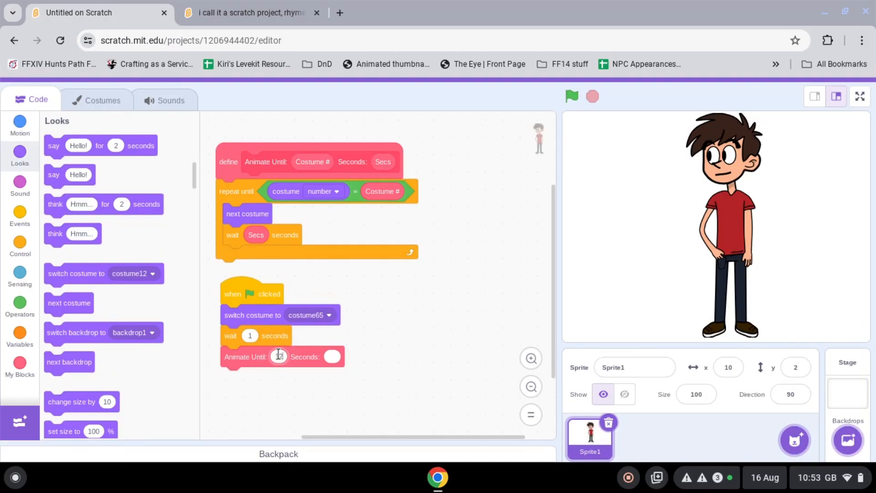
text(12)
click(364, 319)
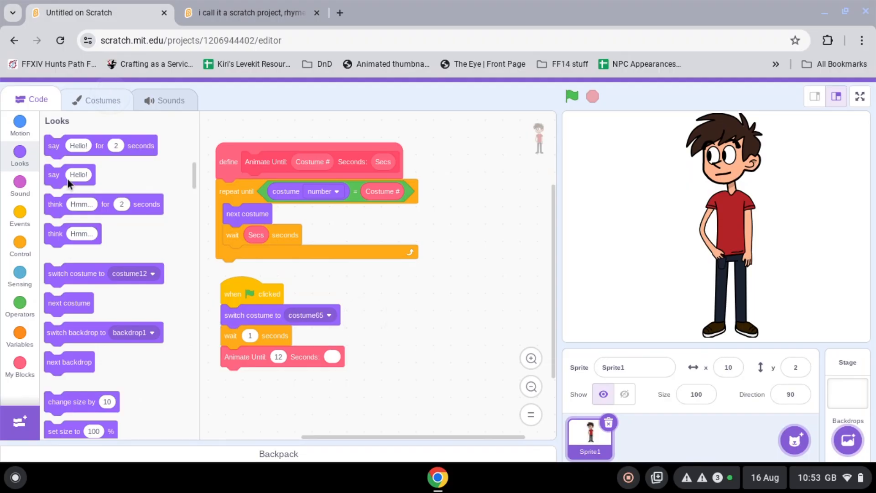
click(97, 100)
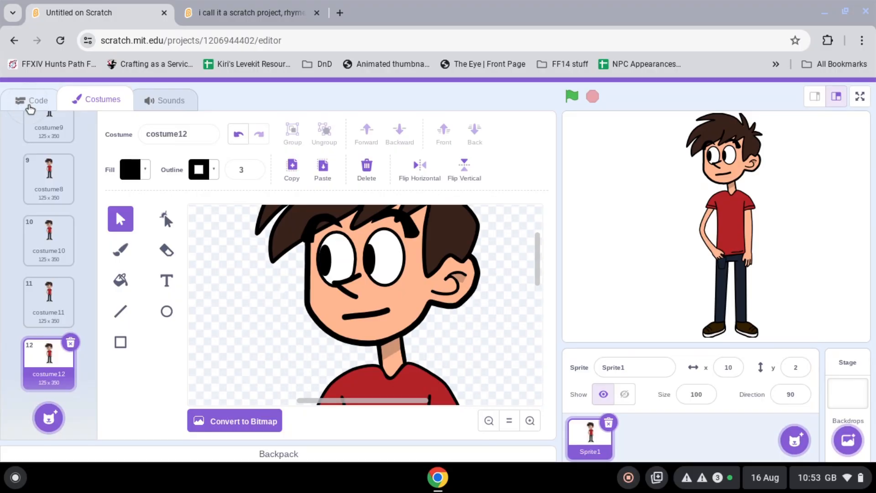
click(31, 104)
click(332, 356)
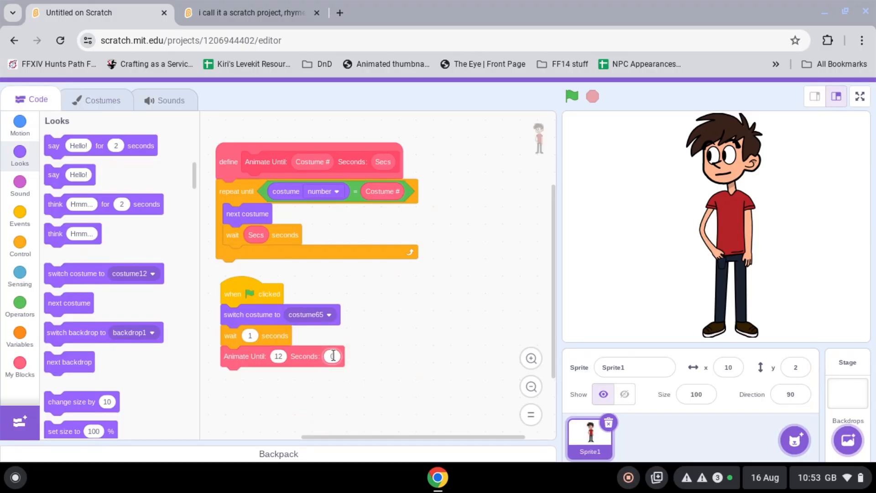
text(0.05)
click(393, 357)
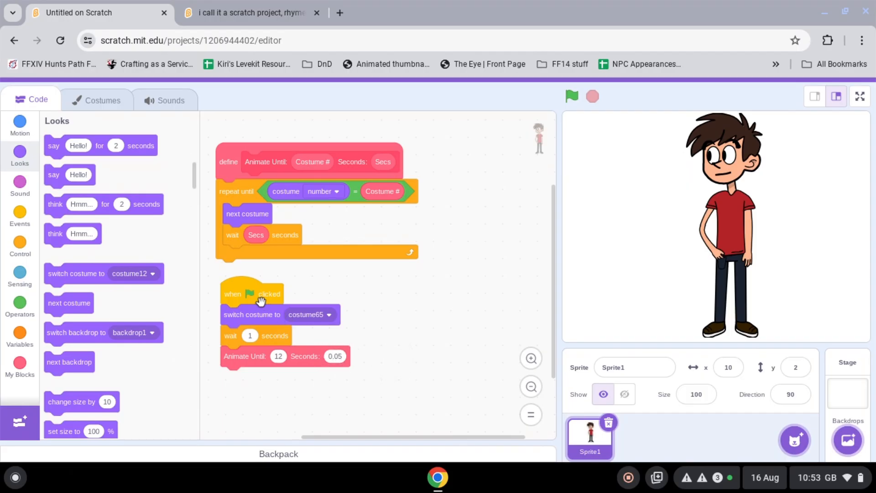
- Move the green flag script slightly to the right and run the project to preview the eye animation
drag(254, 293, 305, 293)
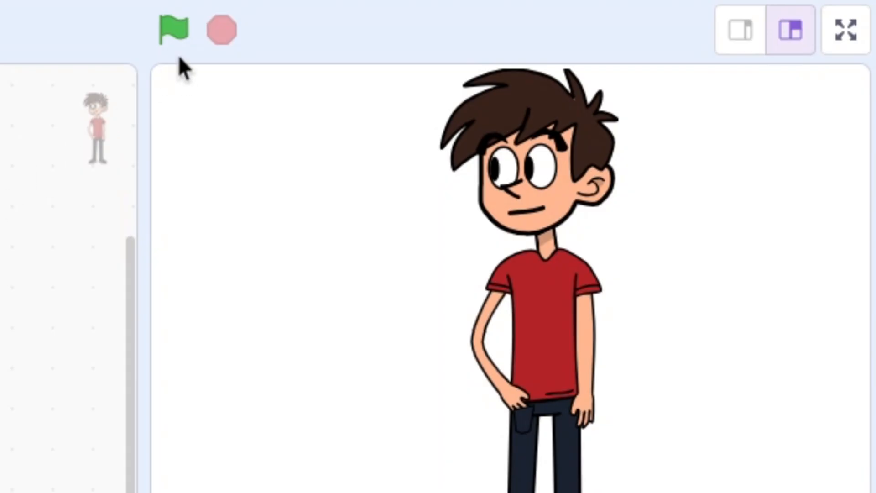
click(176, 48)
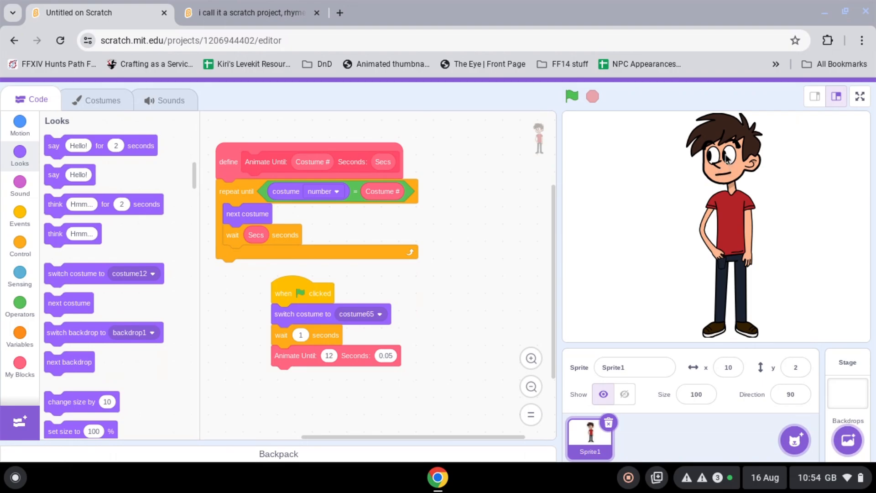
click(572, 95)
- Set the Animate Until block's seconds to 0.03 and run the project again
click(394, 355)
click(394, 355)
key(BackSpace)
text(3)
click(572, 96)
- Select the head shape in costume12 and show its reshape points
click(130, 110)
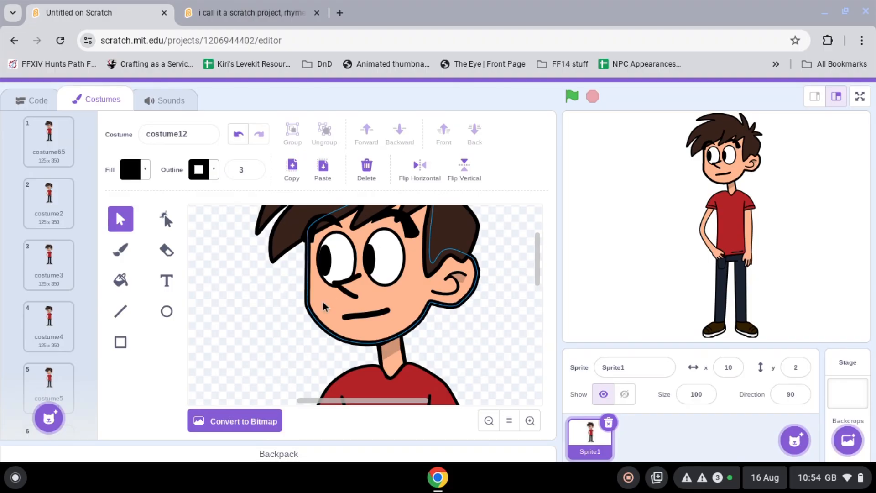
click(323, 307)
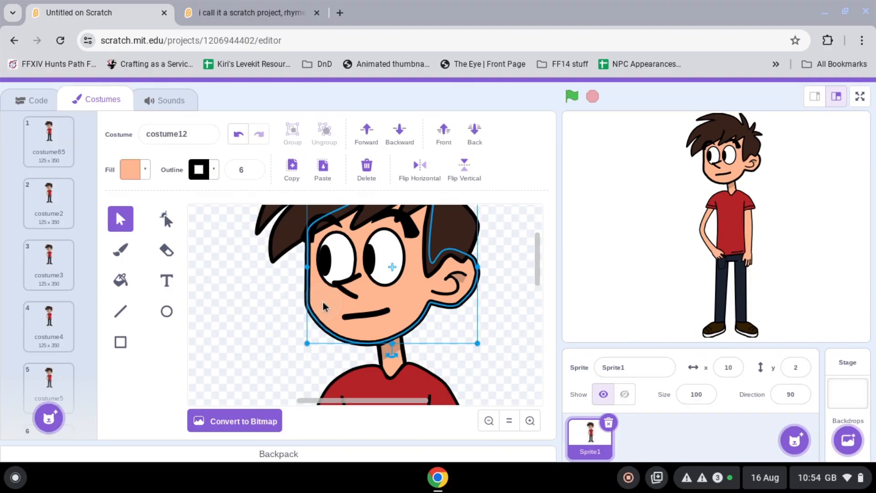
click(169, 218)
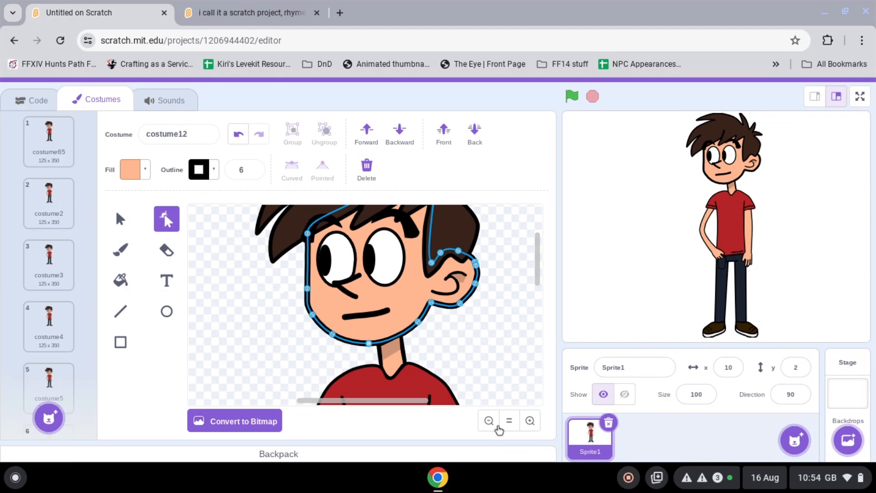
click(530, 420)
- Paint a wavy skin-coloured stroke of brush size 10 beside the head and show its reshape points
click(120, 250)
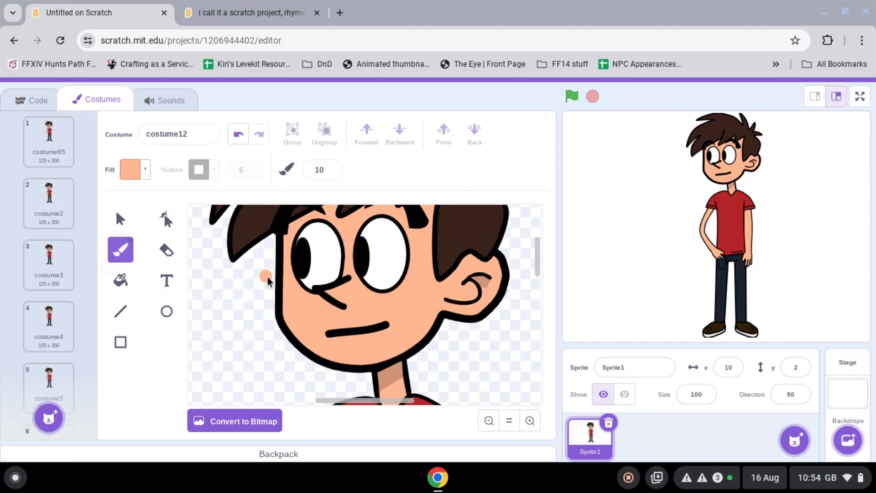
scroll(266, 274, left, 5)
mouse_move(235, 243)
mouse_down()
mouse_move(292, 315)
mouse_move(297, 380)
mouse_up()
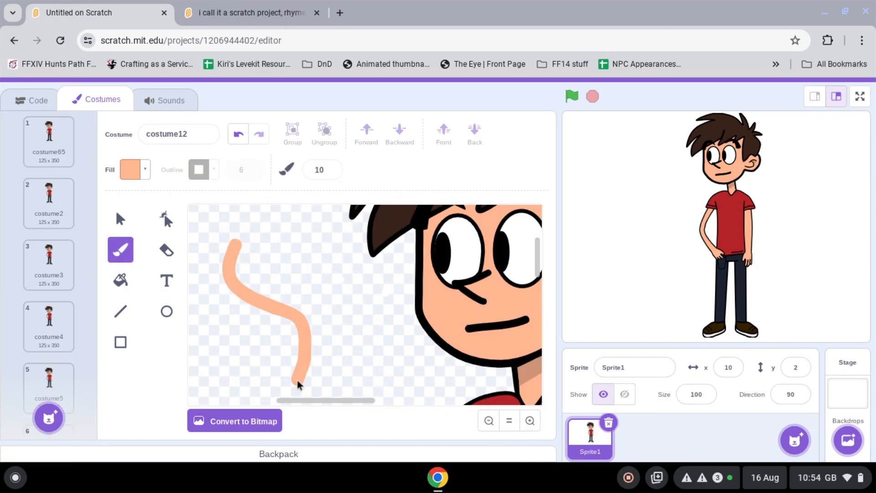
click(166, 219)
click(242, 277)
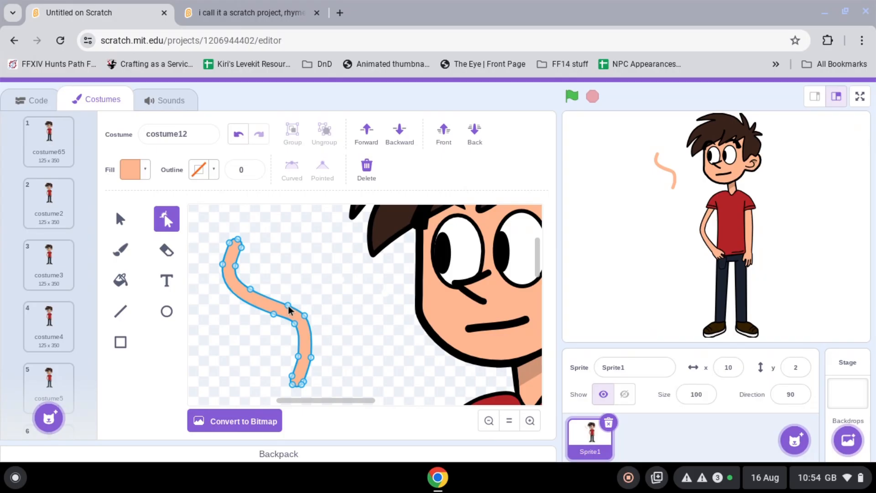
- Select the whole wavy stroke beside the head and delete it
click(122, 227)
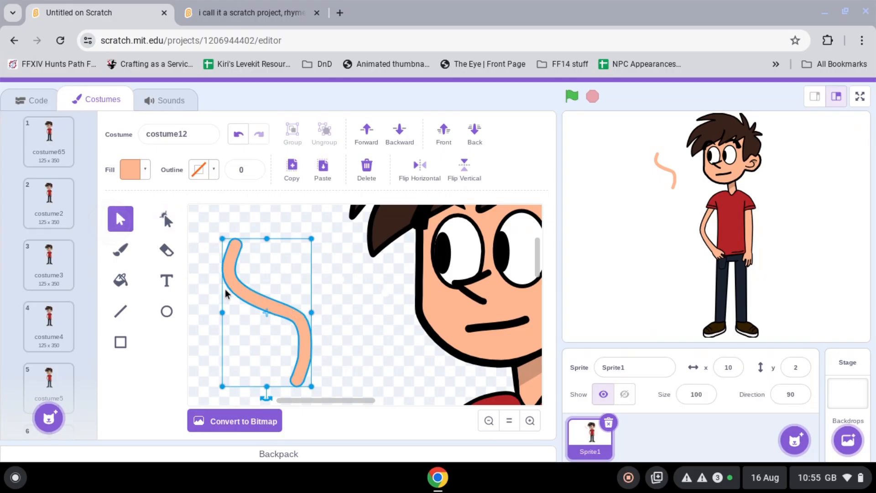
key(Return)
key(BackSpace)
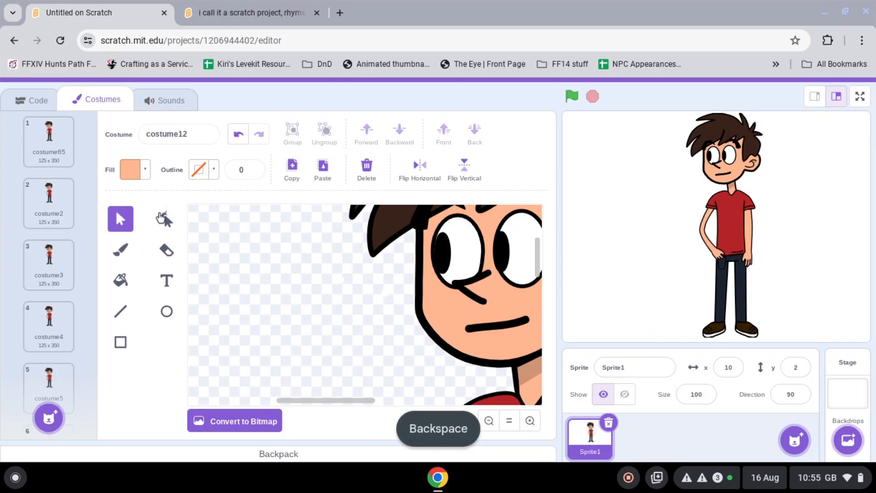
- Show the head's reshape points again and nudge the point on the lower left jaw slightly inward
click(166, 219)
scroll(315, 307, right, 5)
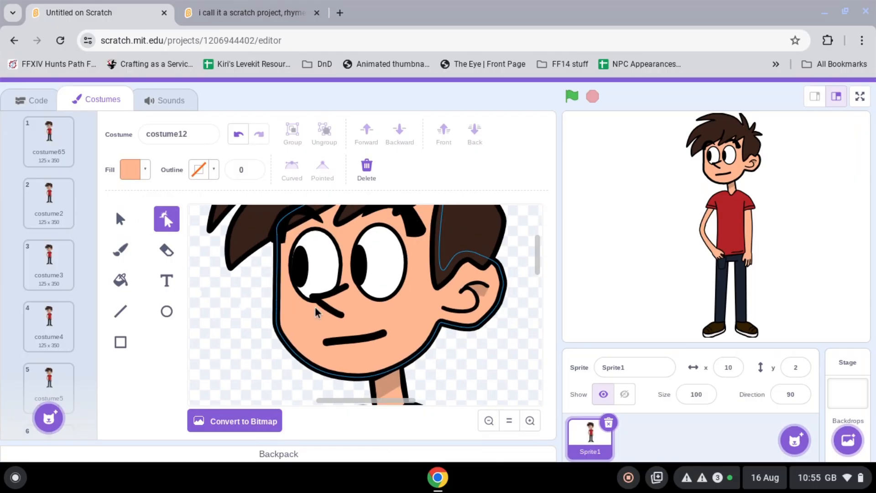
scroll(315, 307, up, 1)
click(357, 368)
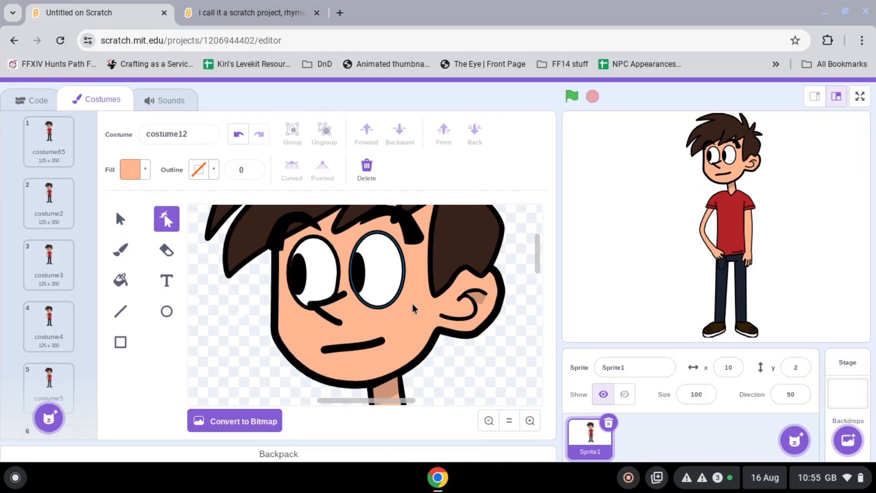
click(423, 311)
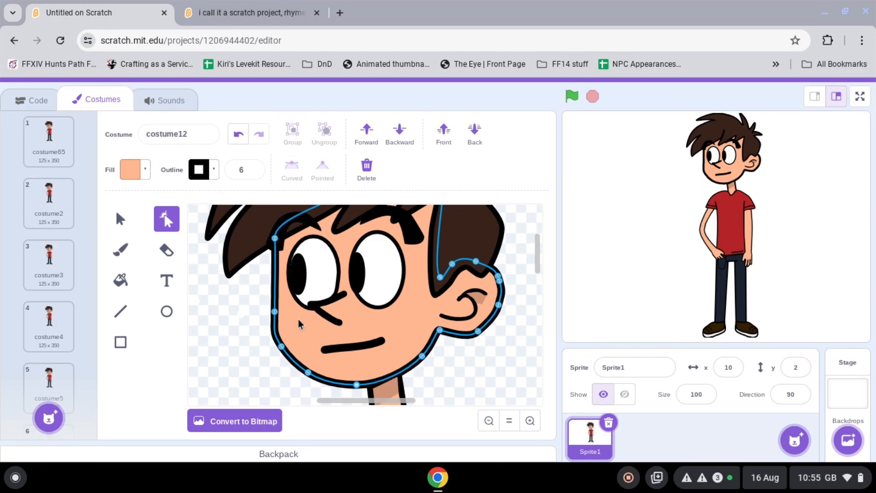
click(282, 346)
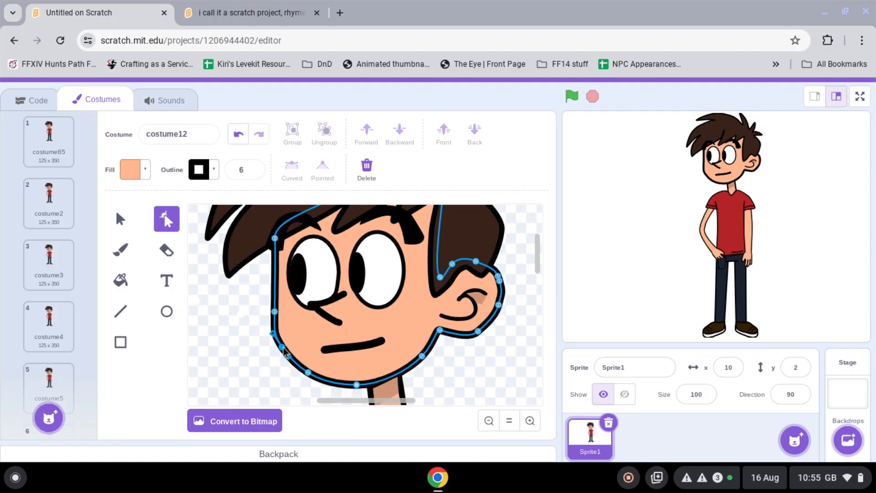
drag(282, 347, 284, 348)
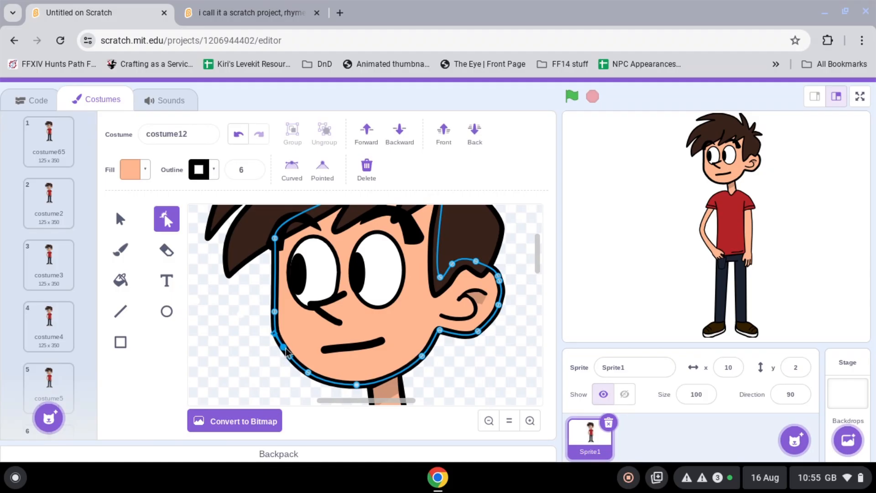
- Delete the closed mouth in costume12 and paint a black oval open mouth in its place
click(341, 350)
key(BackSpace)
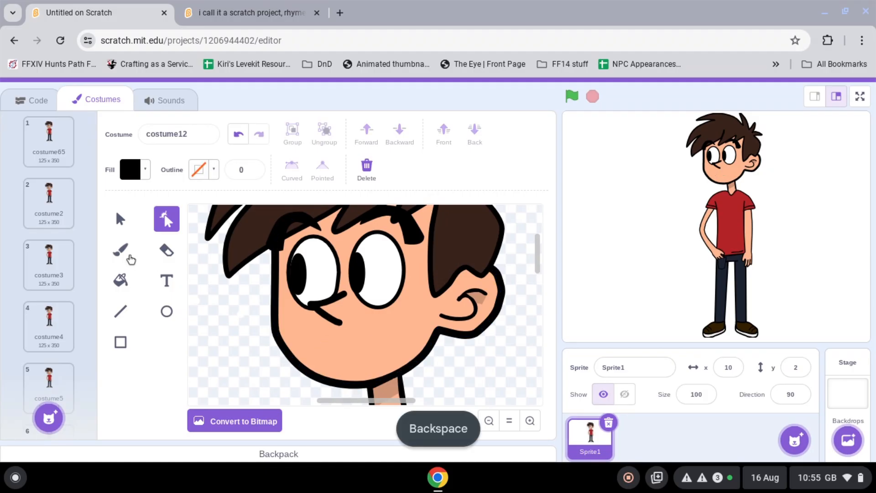
click(120, 250)
mouse_move(321, 342)
mouse_down()
mouse_move(305, 338)
mouse_move(320, 358)
mouse_move(321, 345)
mouse_up()
- Pull the head's lower left chin point slightly down and outward beneath the open mouth, inspect the mouth's points, and deselect
click(166, 219)
click(307, 375)
drag(307, 375, 303, 382)
click(313, 351)
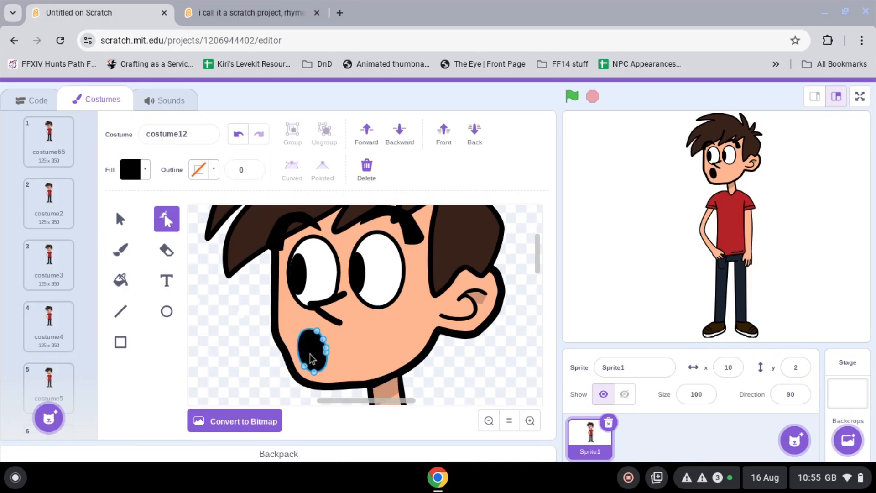
click(243, 364)
click(322, 373)
key(Escape)
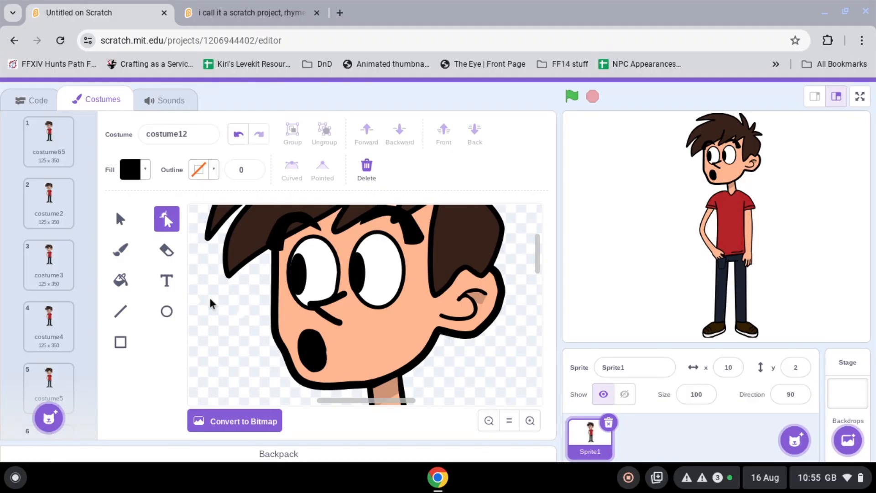
- Group the two pupils in costume12 and move the group slightly to the left
key(shift)
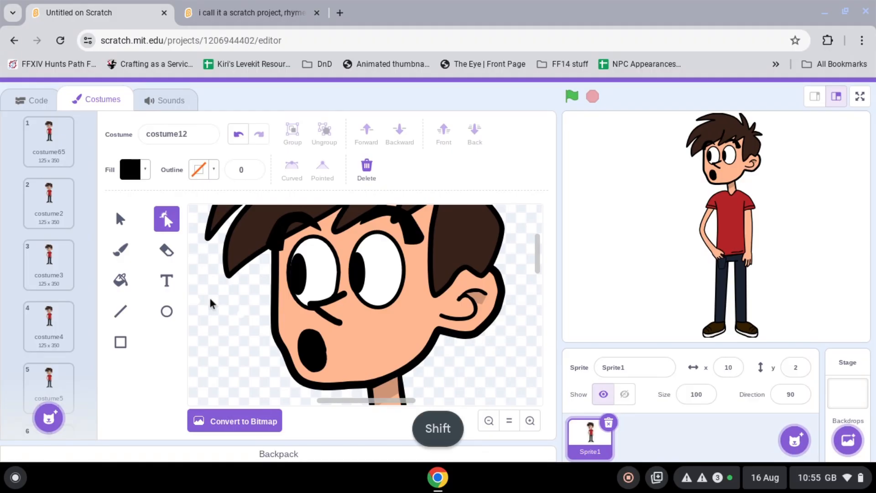
key(ctrl)
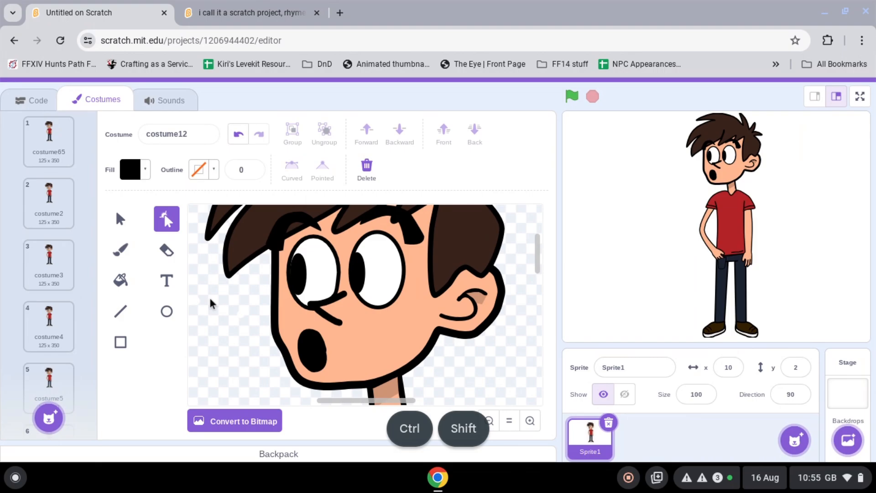
click(298, 276)
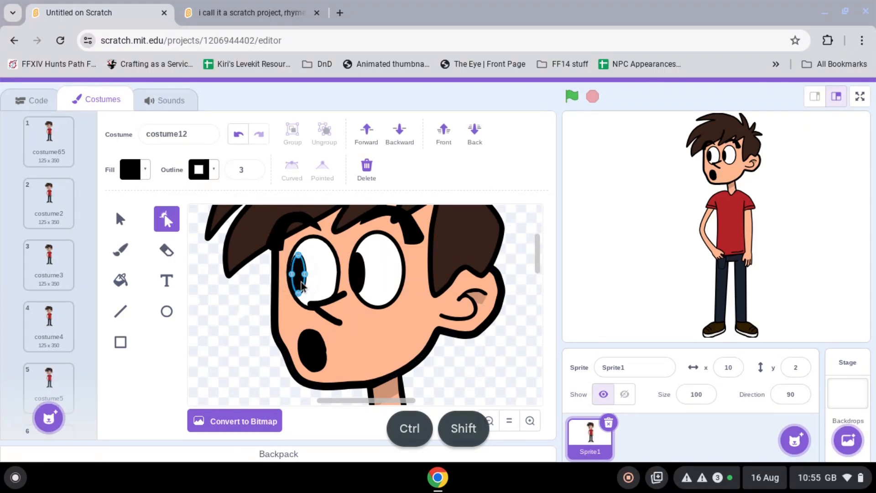
click(120, 219)
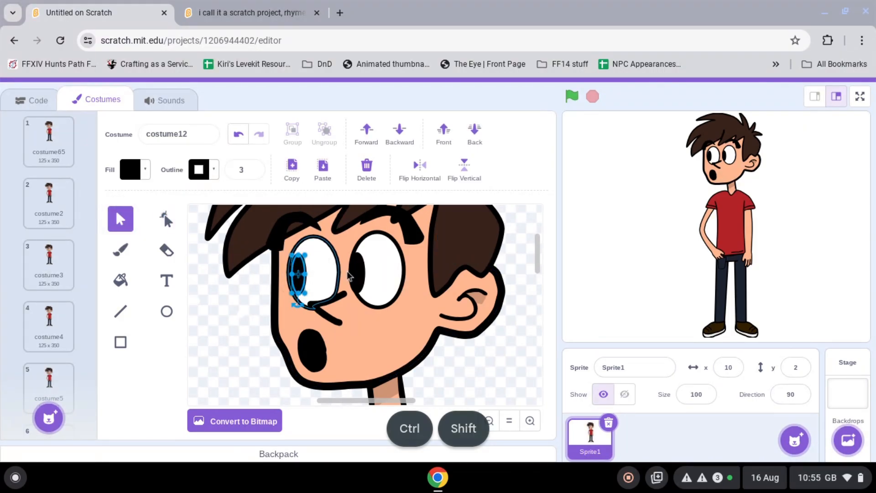
shift+click(358, 273)
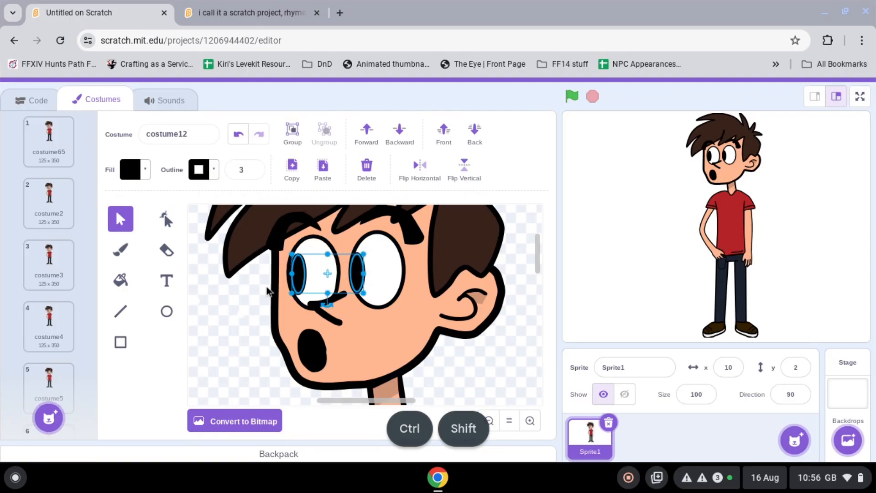
drag(270, 294, 272, 163)
click(290, 139)
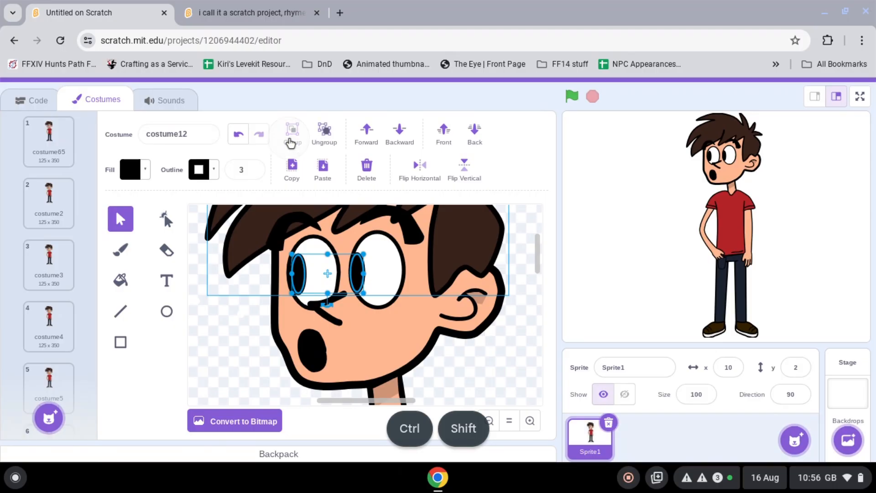
click(234, 312)
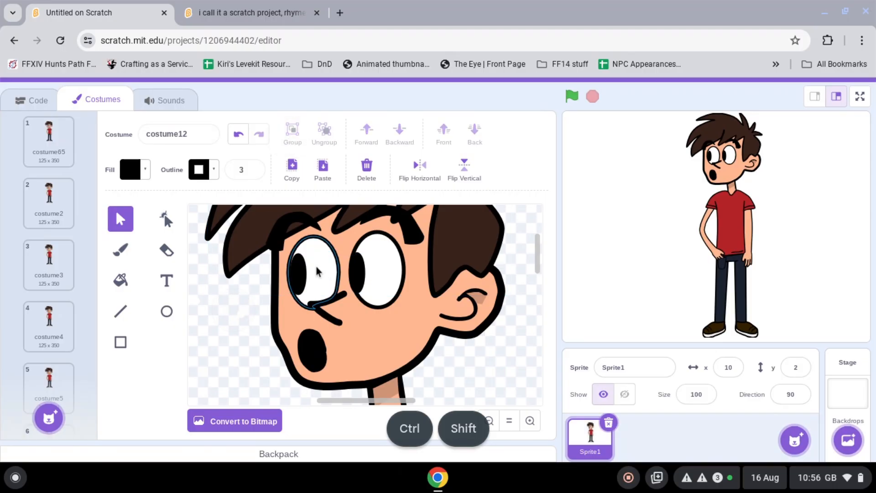
mouse_move(303, 270)
mouse_down()
mouse_move(316, 272)
mouse_move(302, 273)
mouse_up()
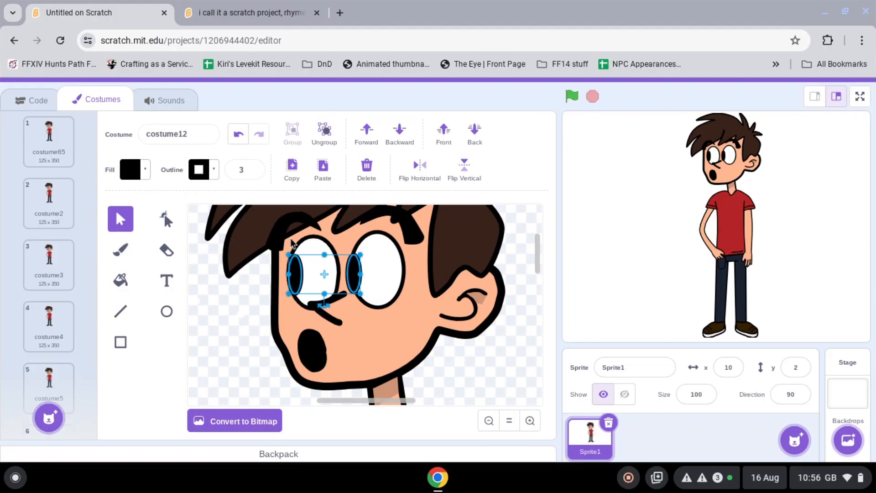
- Undo the last move of the grouped pupils in costume12, ungroup them into separate shapes, and deselect
click(238, 137)
key(ctrl+shift)
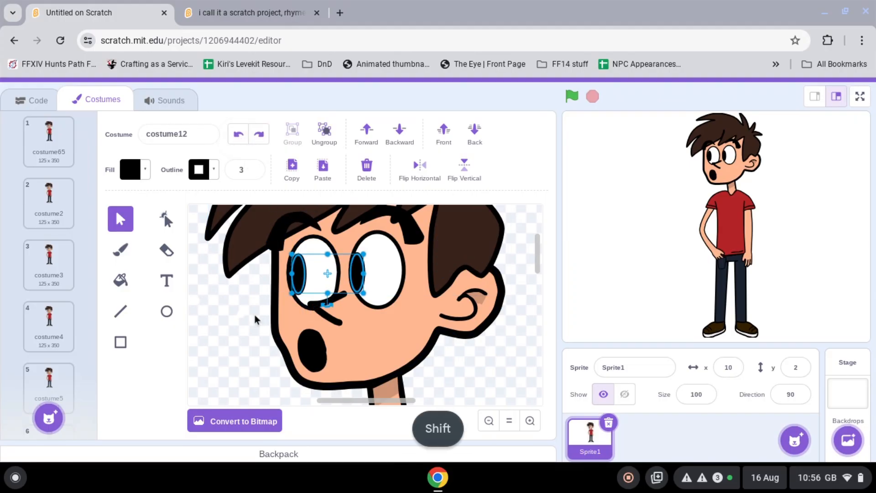
ctrl+shift+click(298, 272)
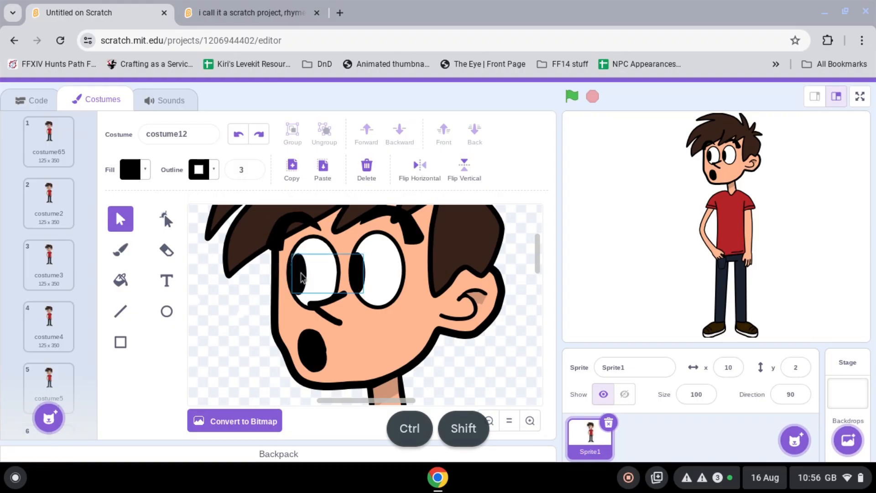
ctrl+shift+click(301, 275)
ctrl+shift+click(302, 274)
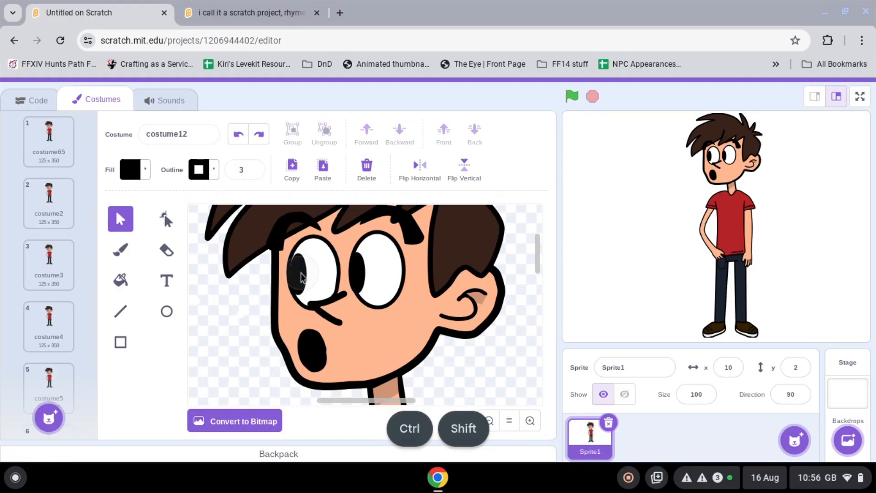
ctrl+shift+click(301, 273)
ctrl+shift+click(326, 138)
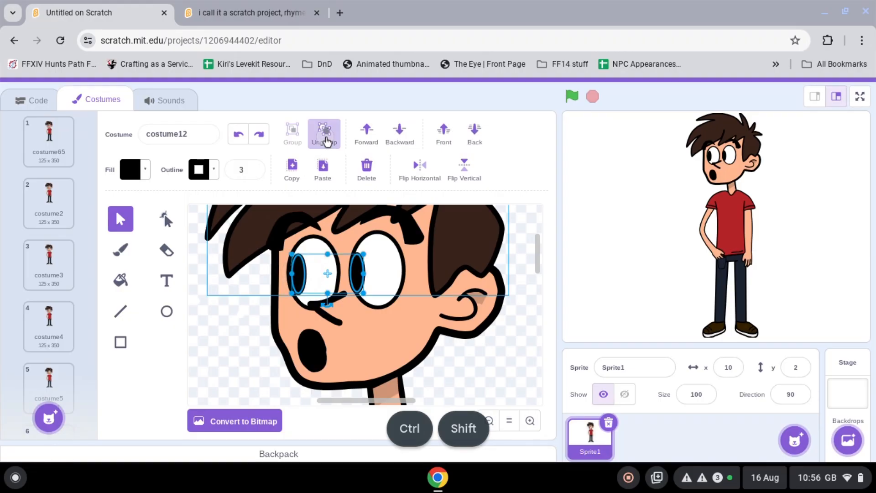
click(237, 340)
- Select the two separate pupils in costume12 together, adding the second to the first, and clear the selection
ctrl+shift+click(297, 274)
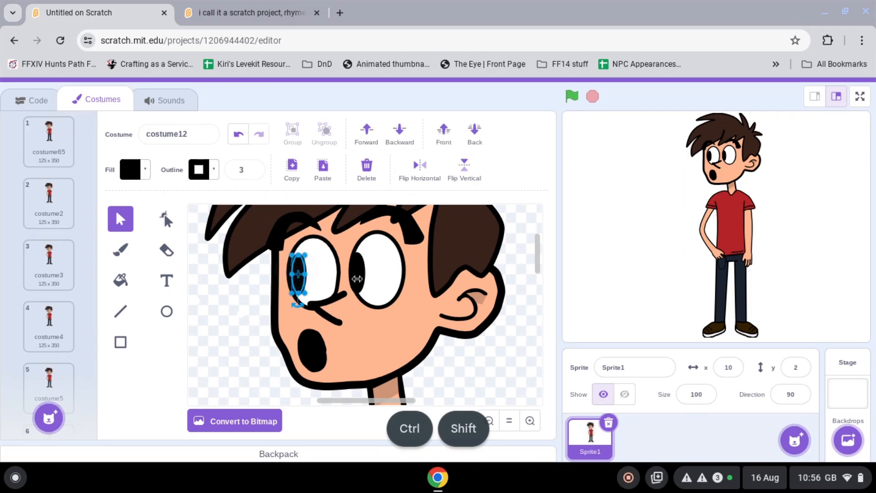
ctrl+shift+click(358, 276)
ctrl+shift+click(358, 276)
ctrl+shift+click(358, 277)
ctrl+shift+click(377, 279)
ctrl+shift+click(377, 279)
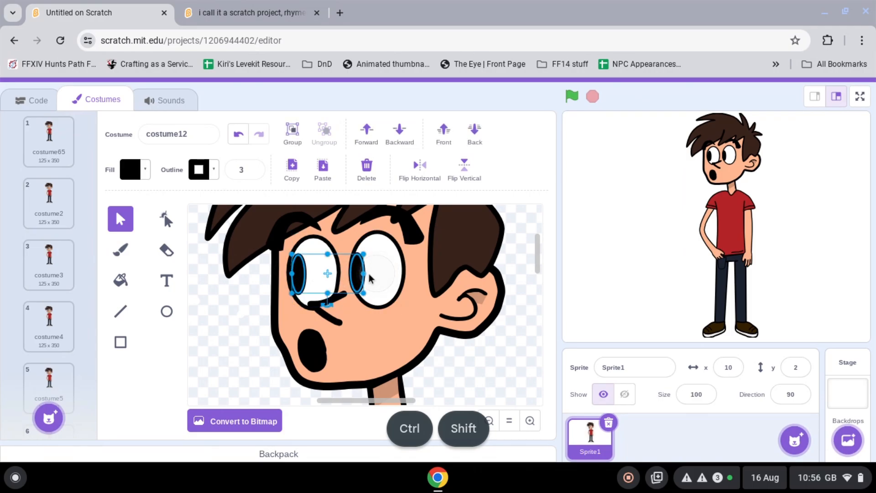
ctrl+shift+click(358, 276)
click(246, 309)
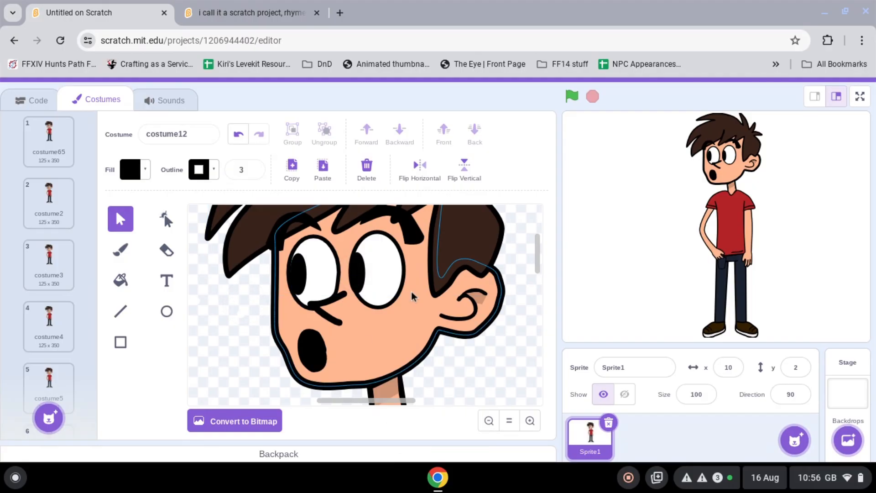
- Examine the edited face in costume12 up close, and view the whole character
scroll(412, 296, up, 2)
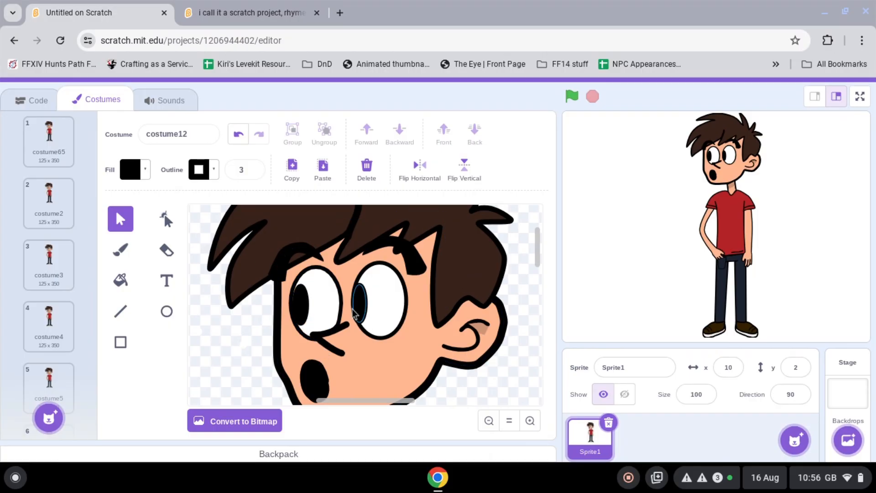
scroll(267, 305, down, 5)
scroll(267, 305, left, 4)
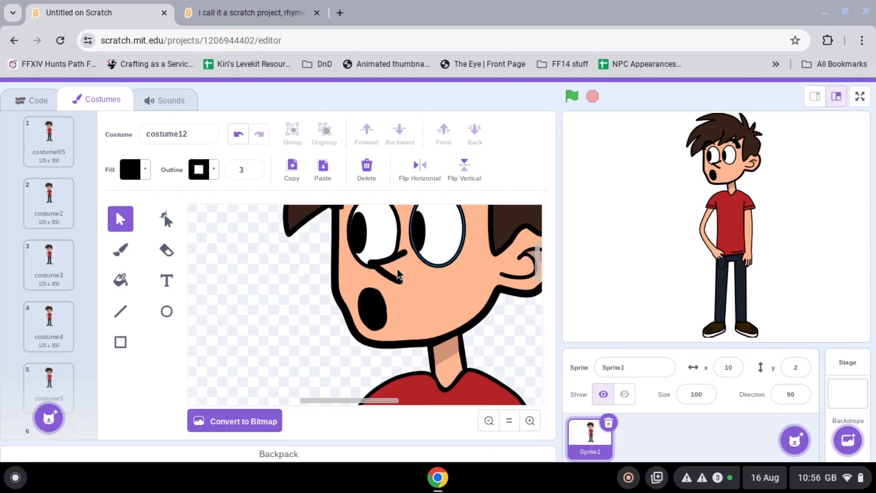
drag(191, 233, 372, 383)
click(243, 301)
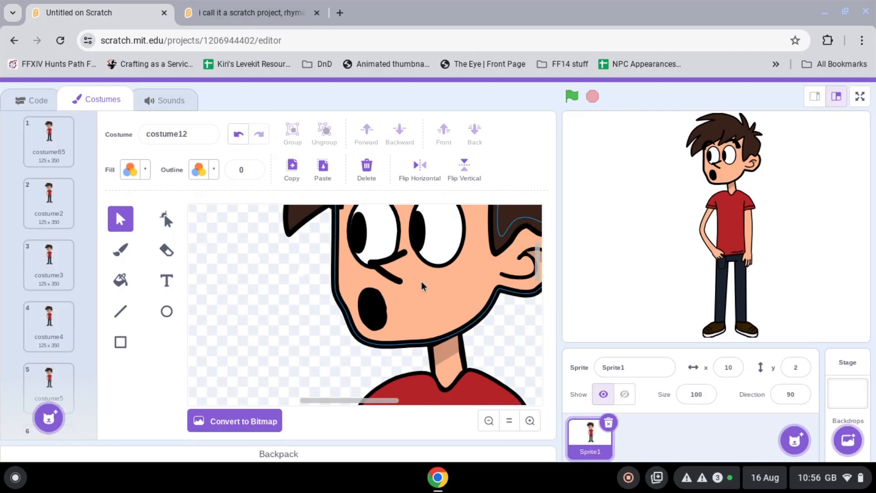
click(489, 420)
click(489, 420)
click(489, 421)
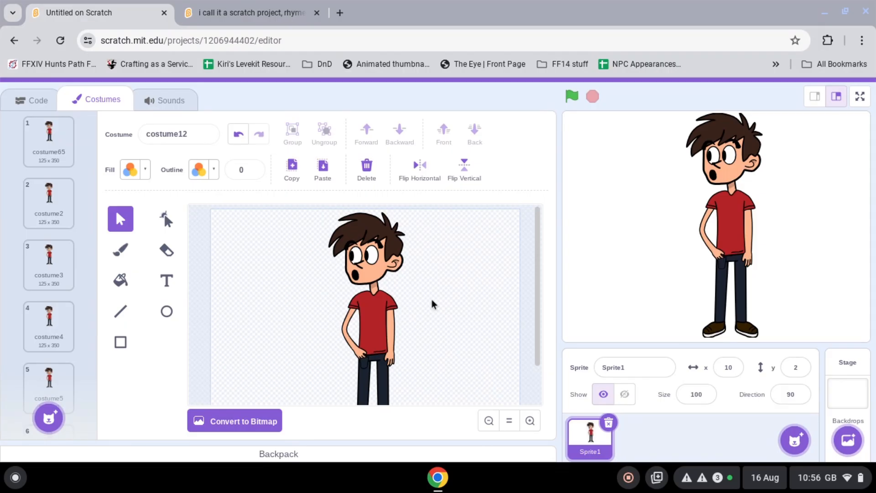
- Detach the repeat until loop from the Animate Until definition and add an empty repeat 10 block below the green flag script
click(46, 98)
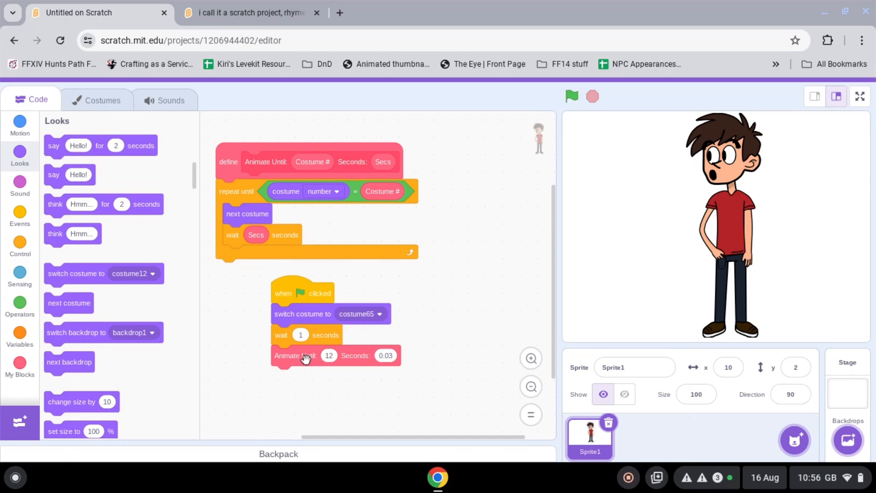
drag(236, 192, 354, 199)
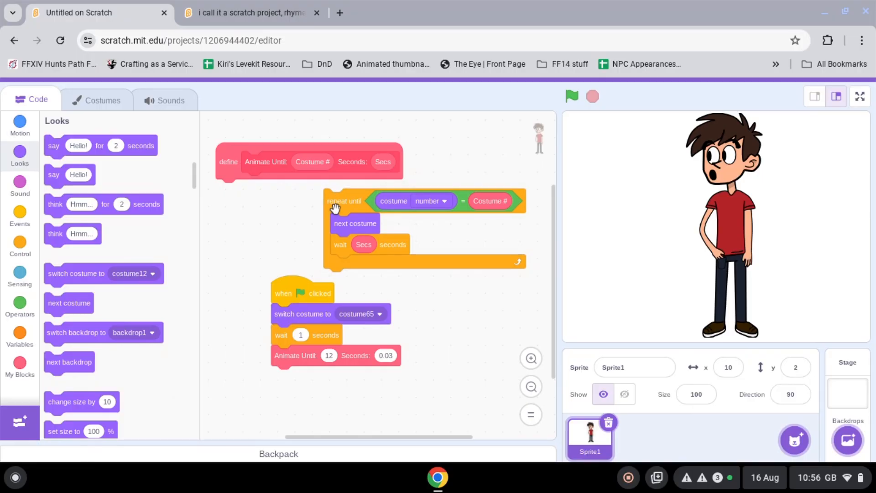
scroll(267, 363, down, 2)
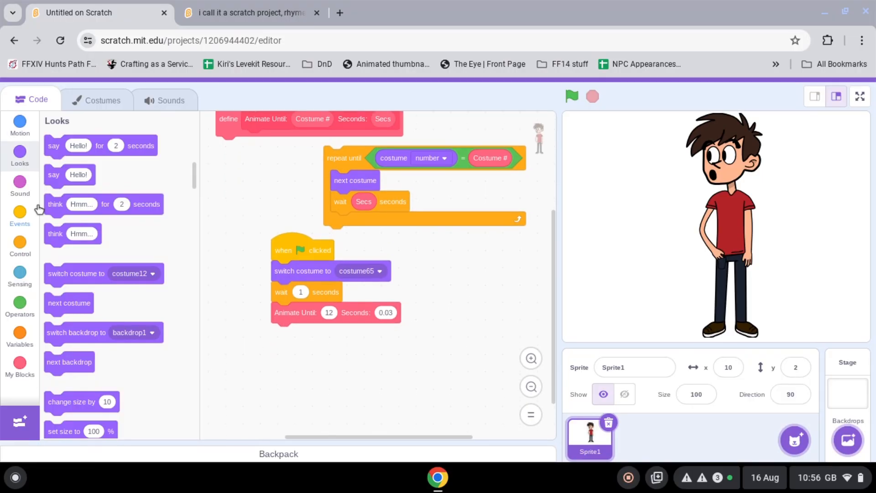
click(20, 213)
click(27, 246)
drag(55, 184, 290, 382)
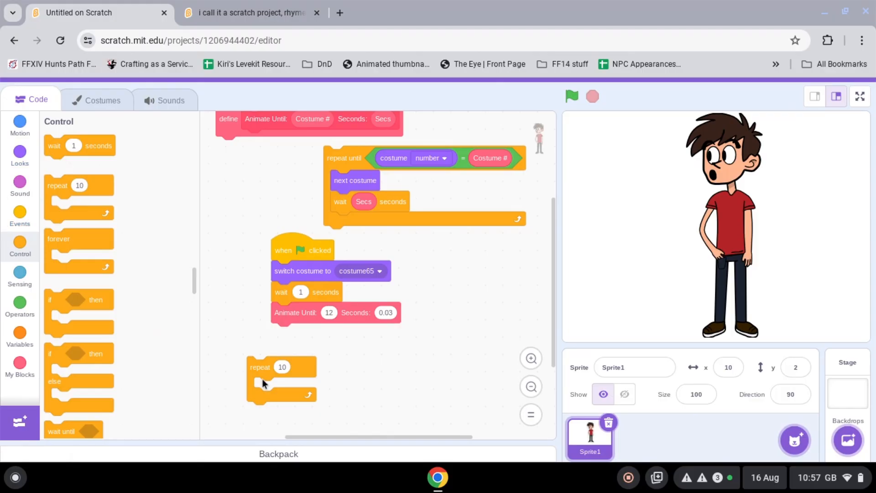
scroll(264, 383, down, 5)
scroll(305, 386, up, 5)
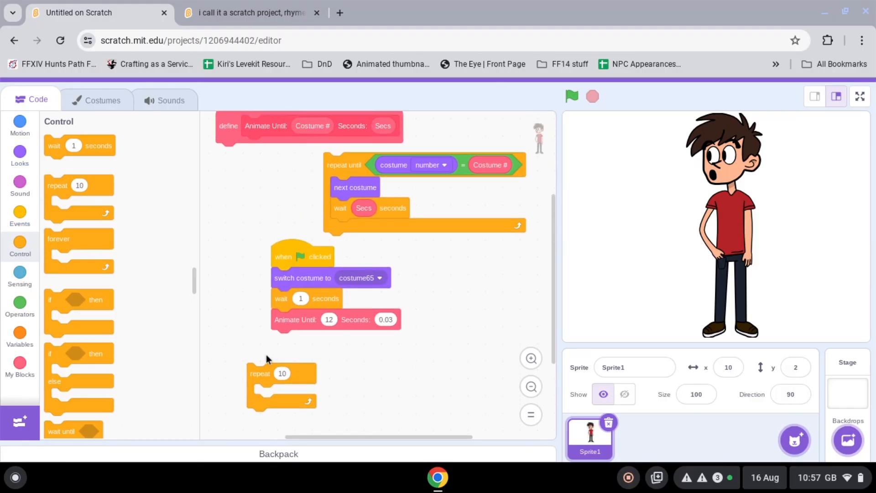
- Remove the repeat 10 block and reattach the repeat until loop beneath the Animate Until definition
drag(261, 377, 173, 342)
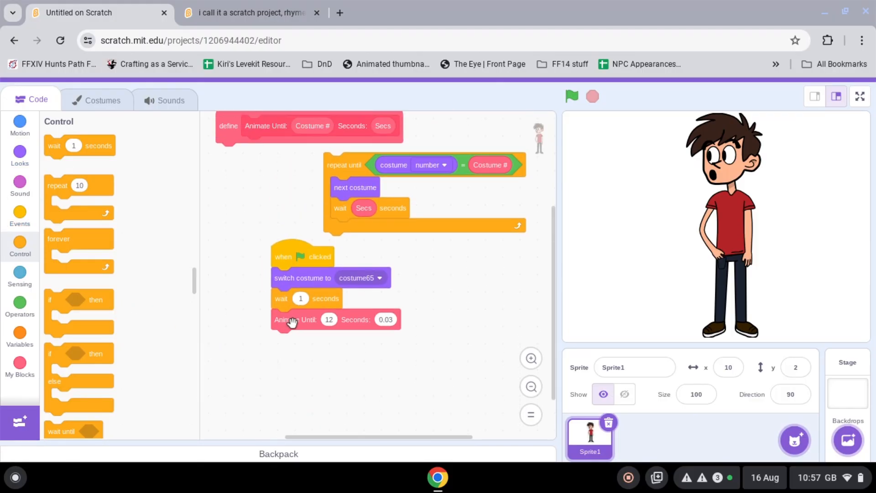
drag(360, 173, 254, 165)
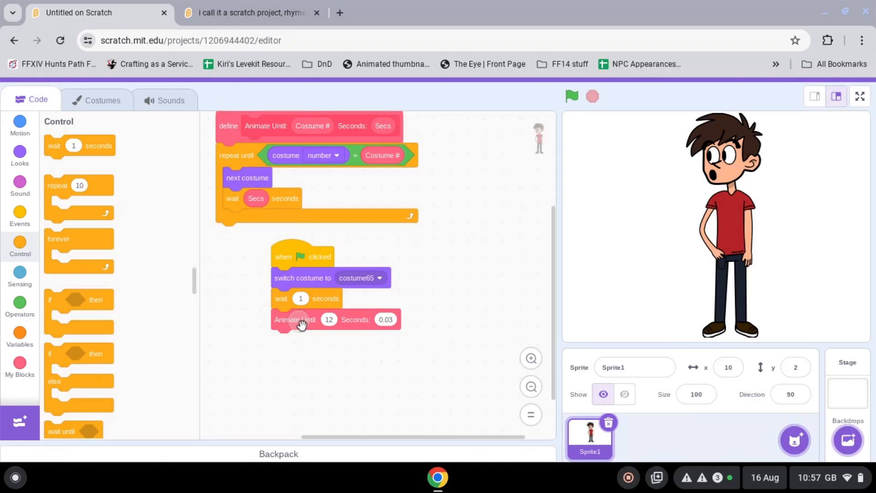
mouse_move(297, 323)
mouse_down()
mouse_move(315, 347)
mouse_move(290, 332)
mouse_move(298, 322)
mouse_up()
click(20, 365)
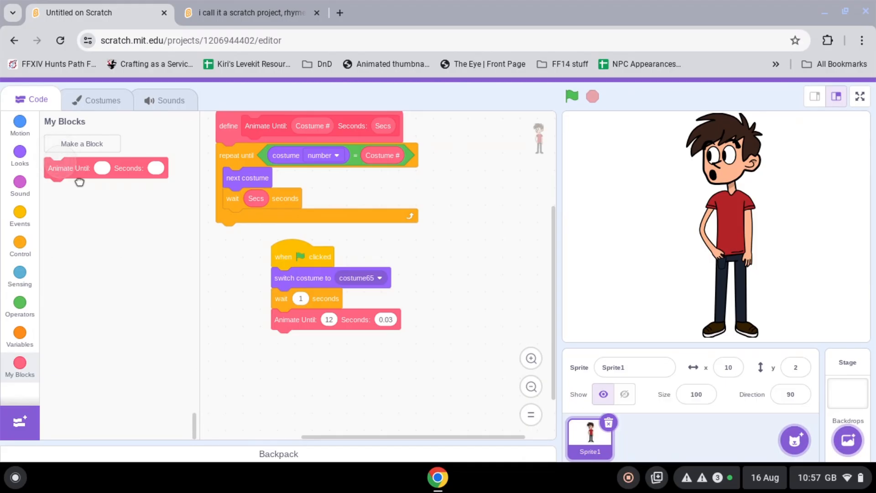
drag(64, 167, 196, 346)
click(110, 96)
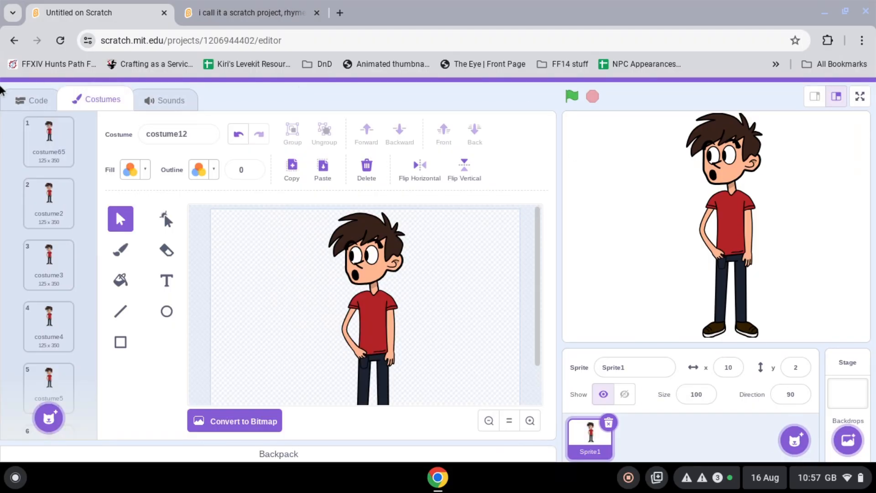
click(25, 101)
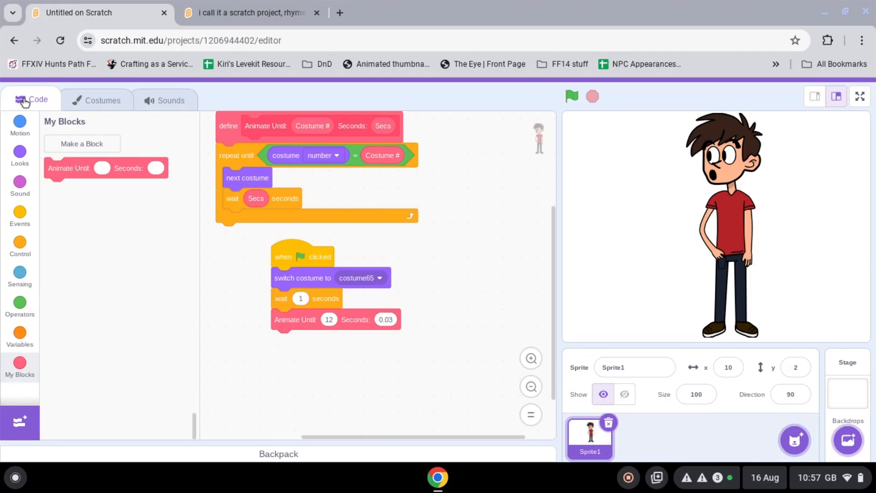
click(32, 347)
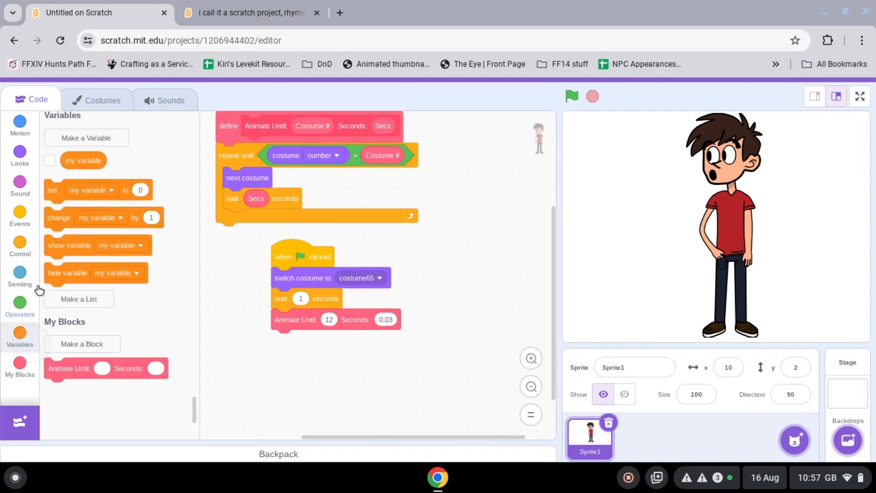
click(22, 305)
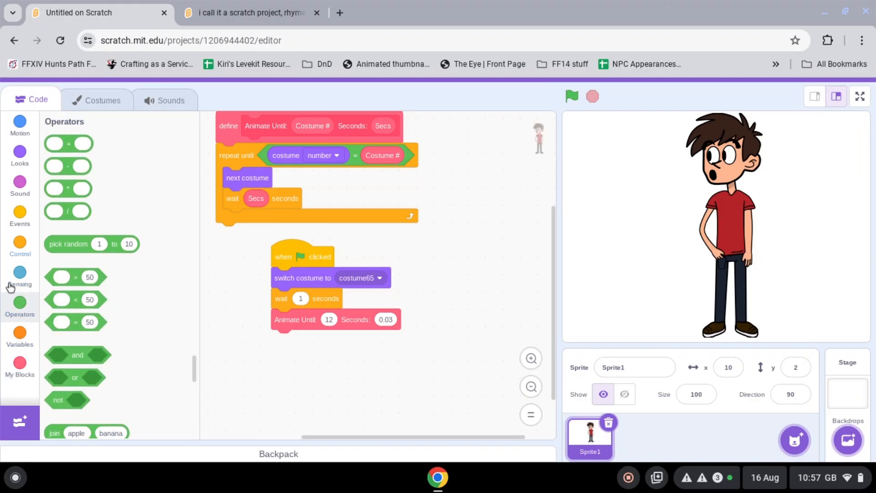